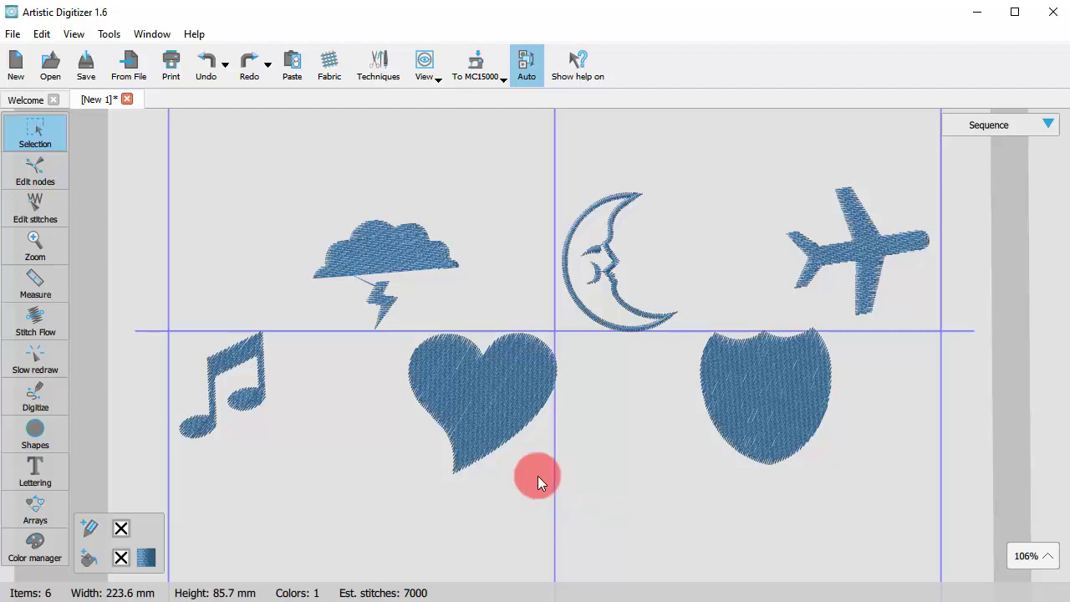
# Select all six existing embroidery shapes in the design.
pyautogui.hotkey('ctrl', 'a')
# Delete the selected shapes and open the Insert Symbol window from the Tools menu.
pyautogui.press('Delete')
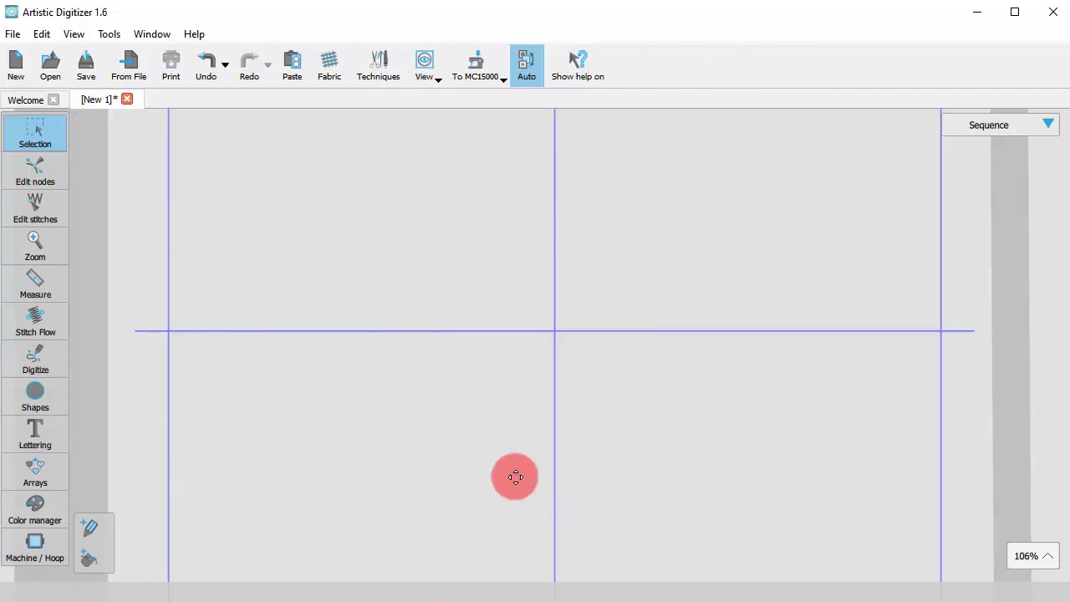
pyautogui.hotkey('ctrl', 'F11')
pyautogui.click(107, 42)
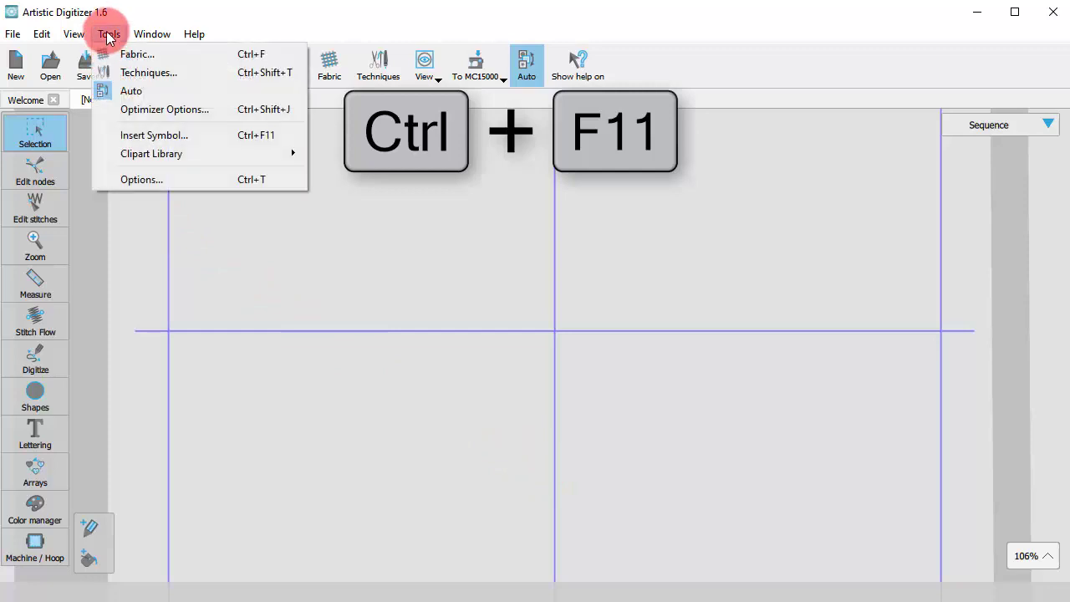
pyautogui.click(147, 139)
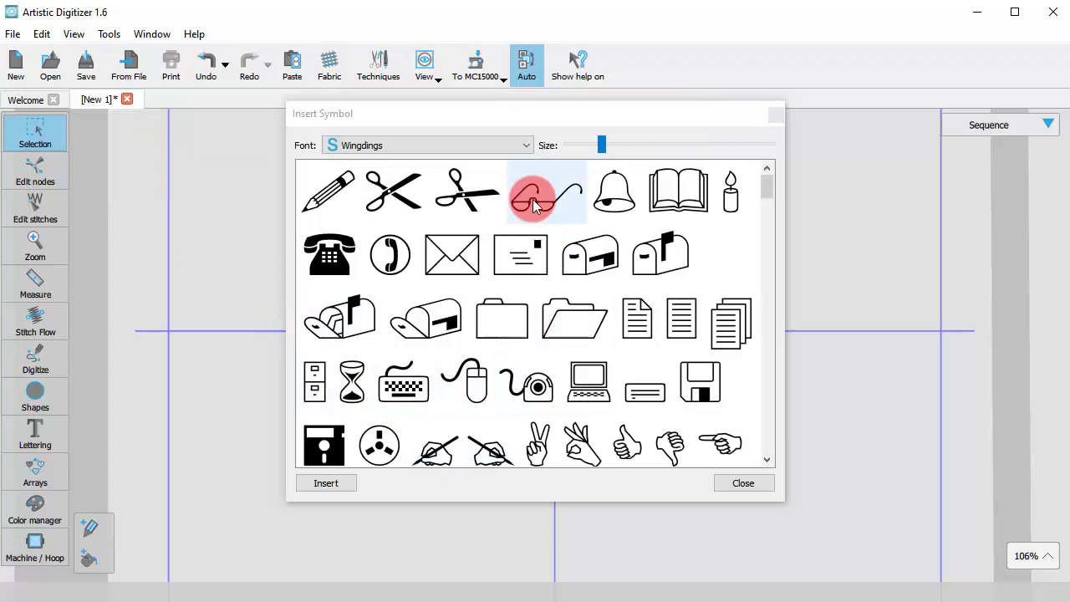
# Switch the symbol font to Symbol, then browse the font list again.
pyautogui.click(519, 145)
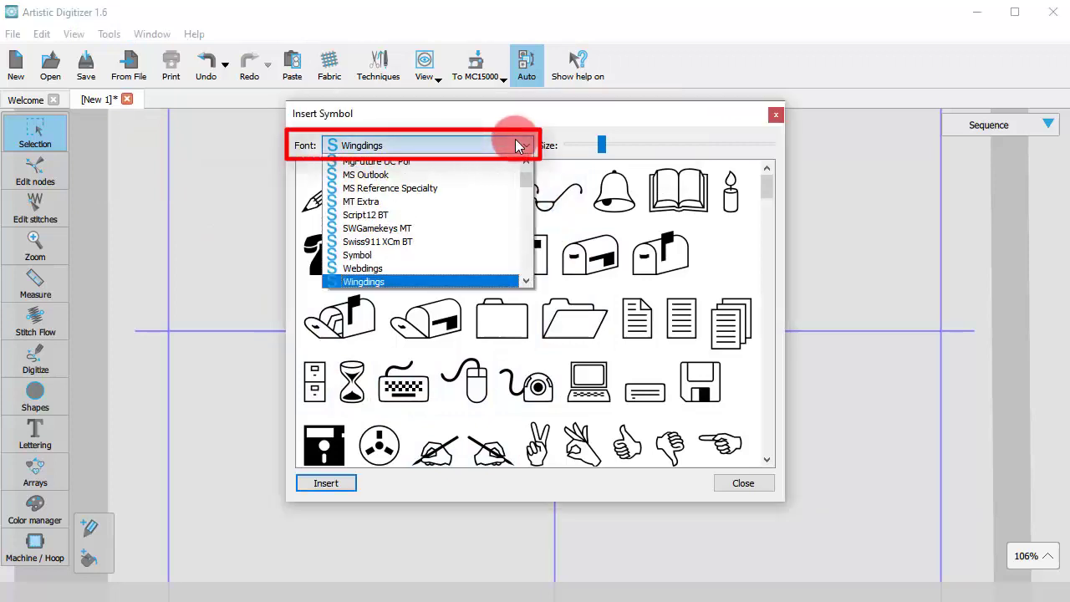
pyautogui.scroll(-2, 447, 227)
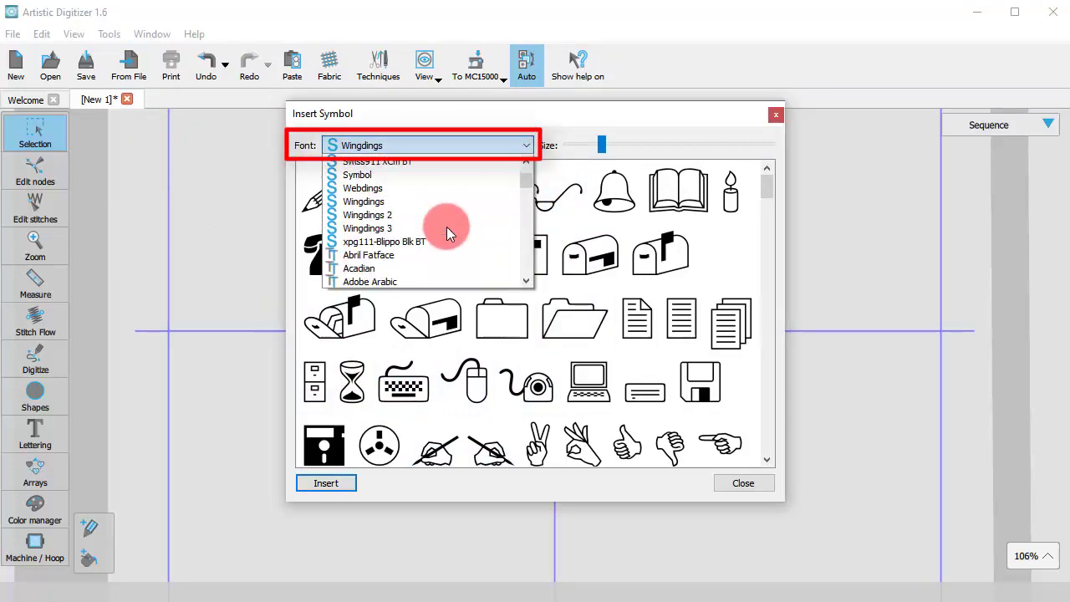
pyautogui.scroll(-1, 446, 226)
pyautogui.scroll(12, 446, 226)
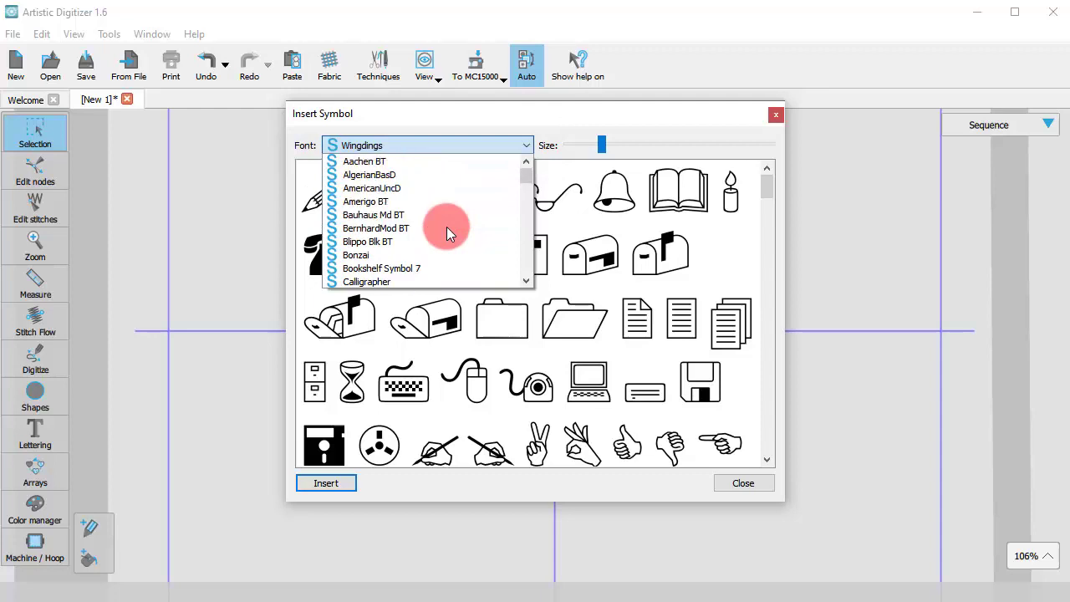
pyautogui.scroll(-5, 447, 226)
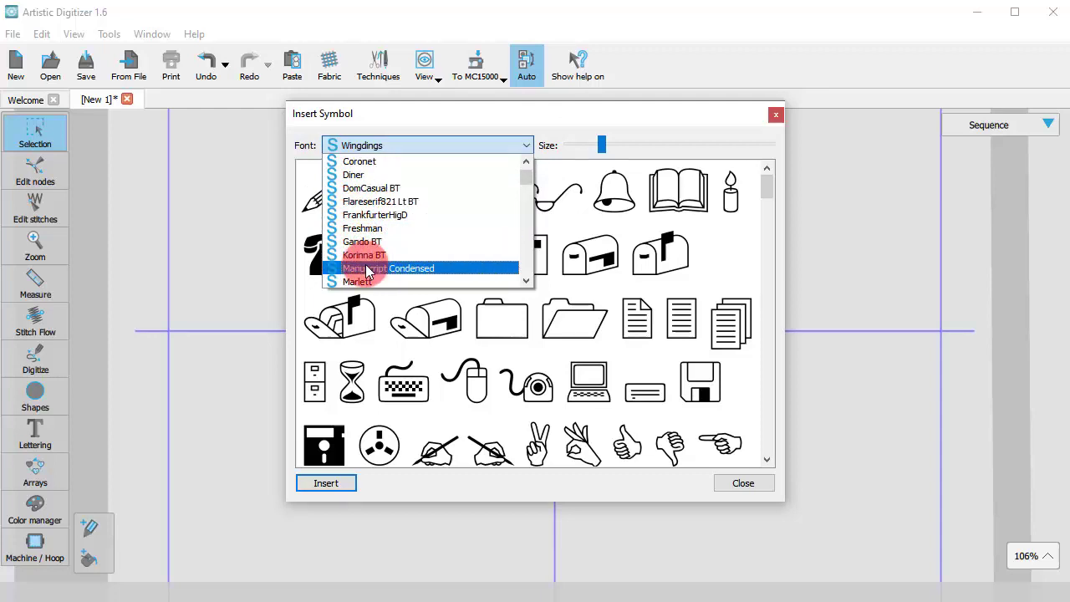
pyautogui.scroll(-2, 366, 272)
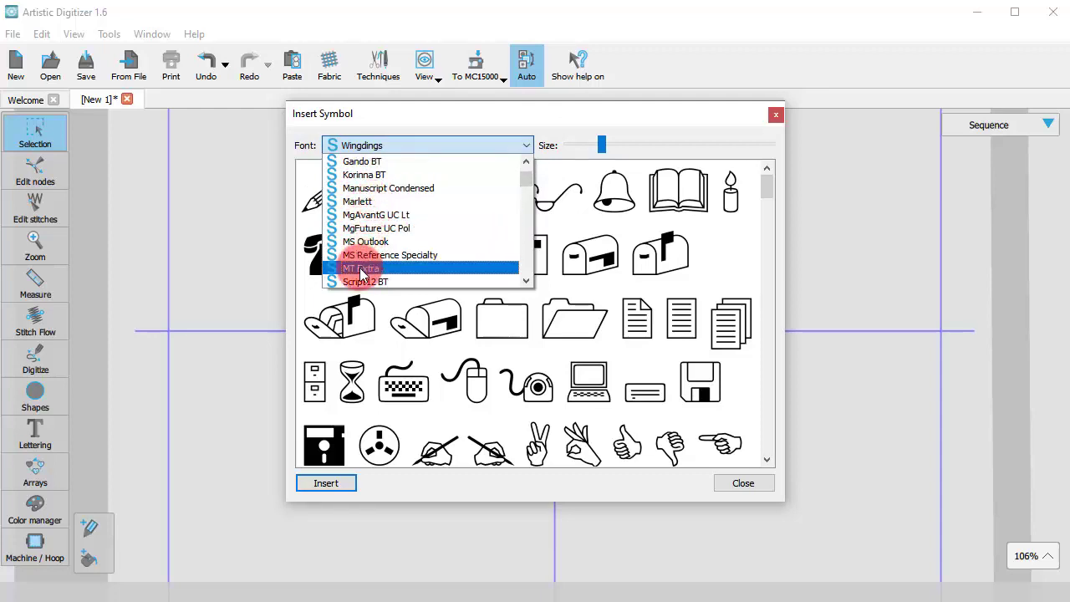
pyautogui.scroll(-2, 362, 269)
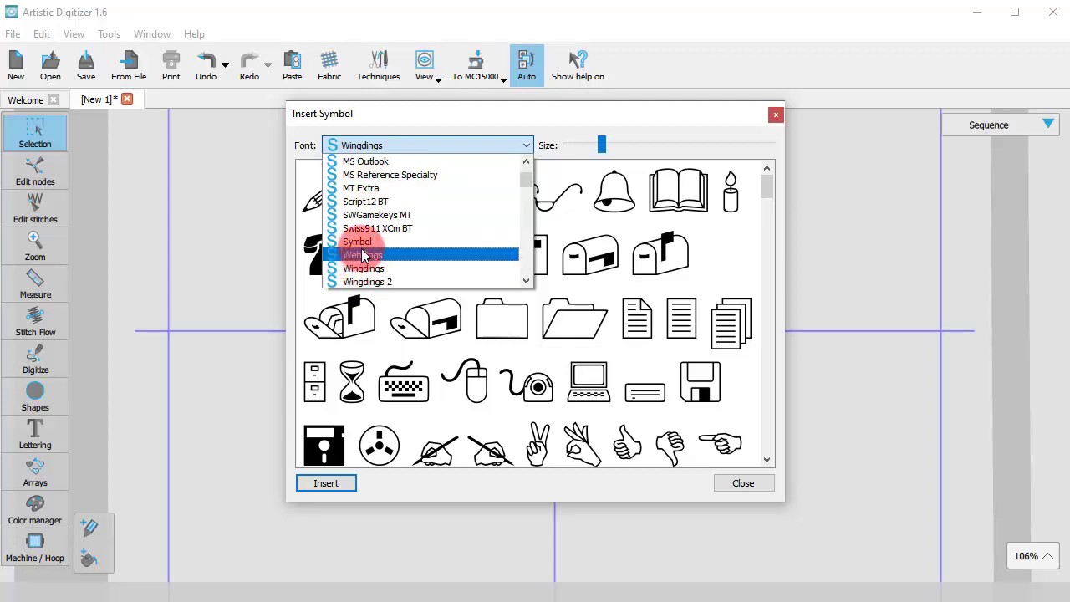
pyautogui.click(359, 242)
pyautogui.click(400, 146)
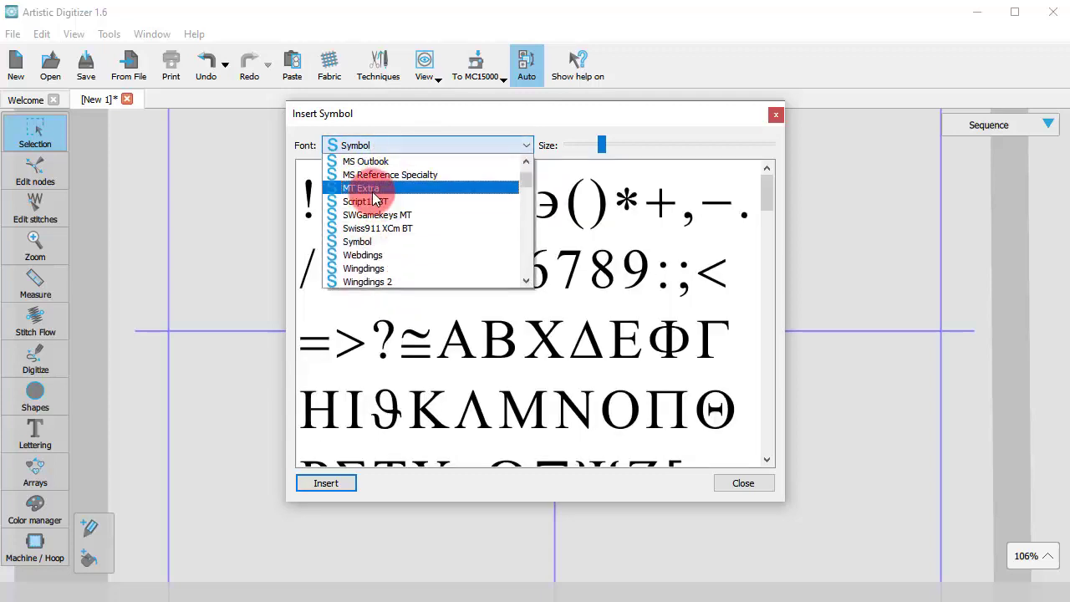
pyautogui.scroll(-2, 373, 205)
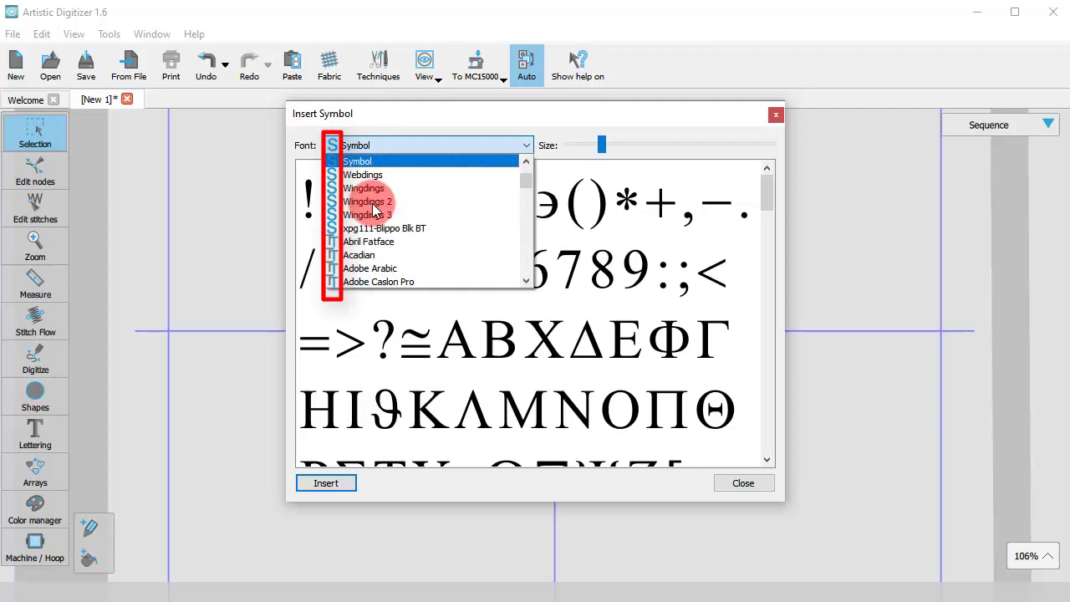
pyautogui.scroll(-1, 373, 209)
pyautogui.scroll(3, 373, 209)
pyautogui.scroll(-1, 374, 209)
pyautogui.scroll(2, 373, 211)
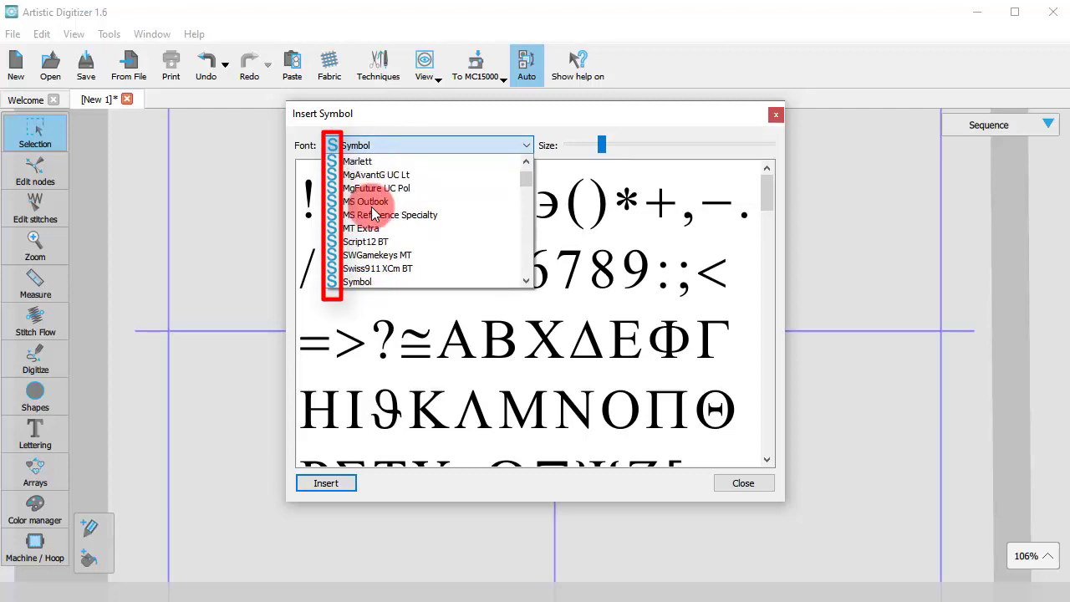
pyautogui.scroll(-1, 372, 209)
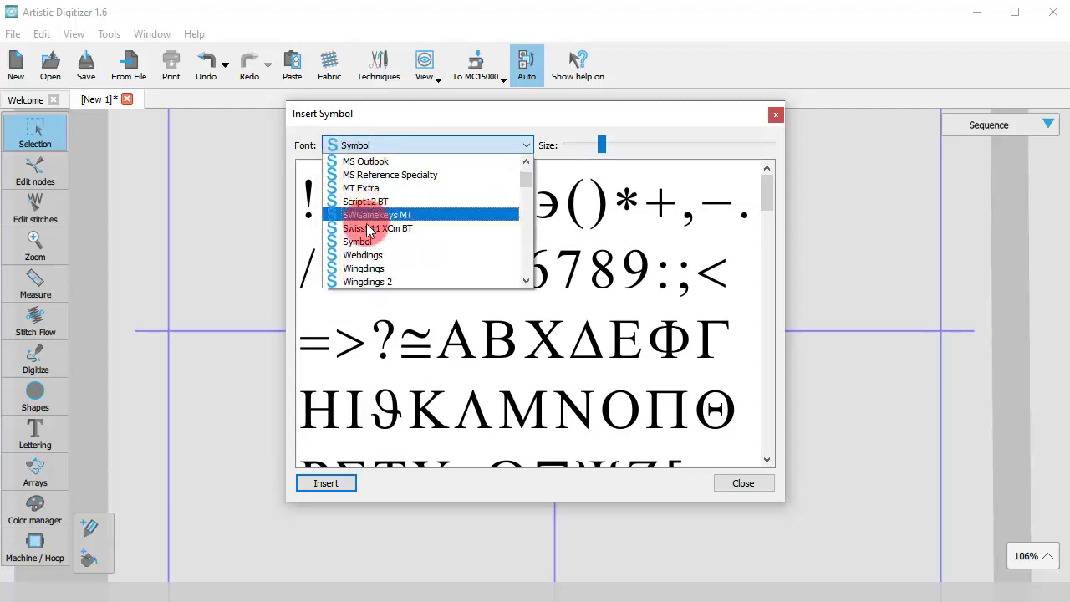
pyautogui.click(361, 270)
pyautogui.scroll(-1, 585, 299)
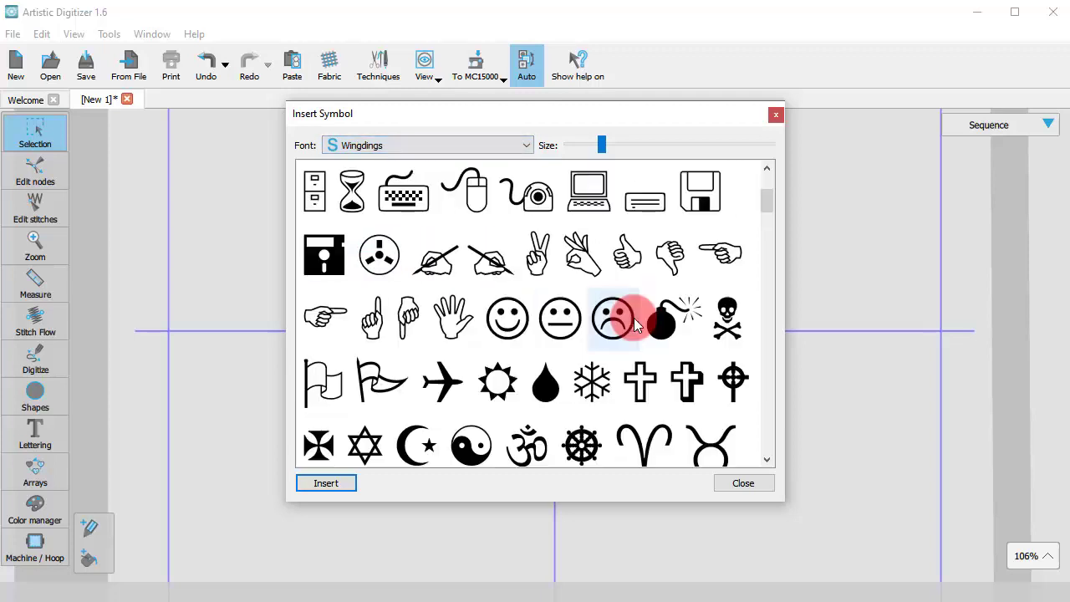
pyautogui.scroll(-4, 633, 324)
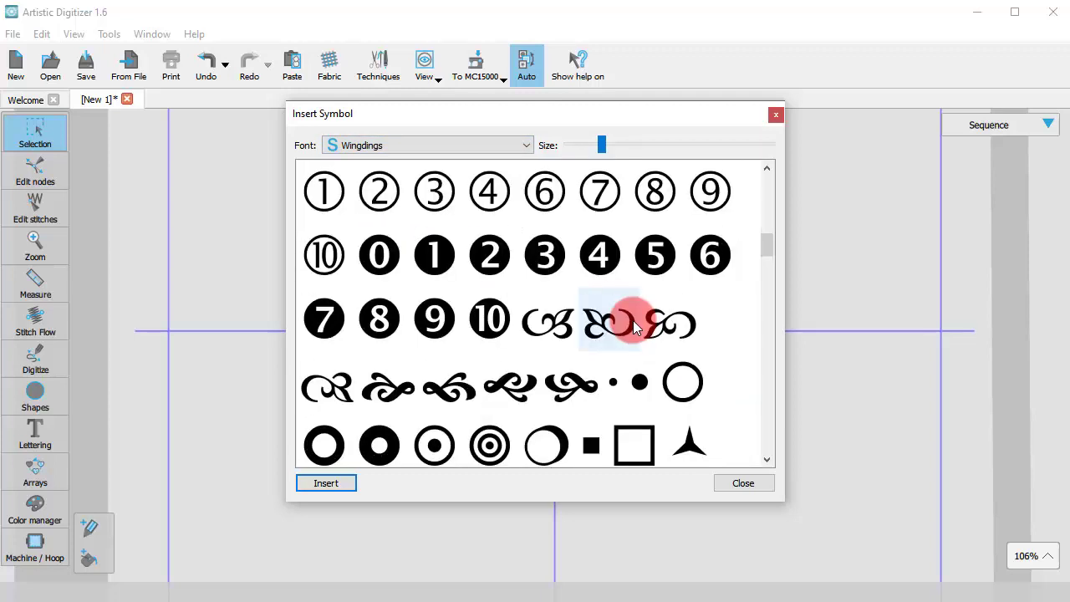
pyautogui.scroll(-3, 633, 326)
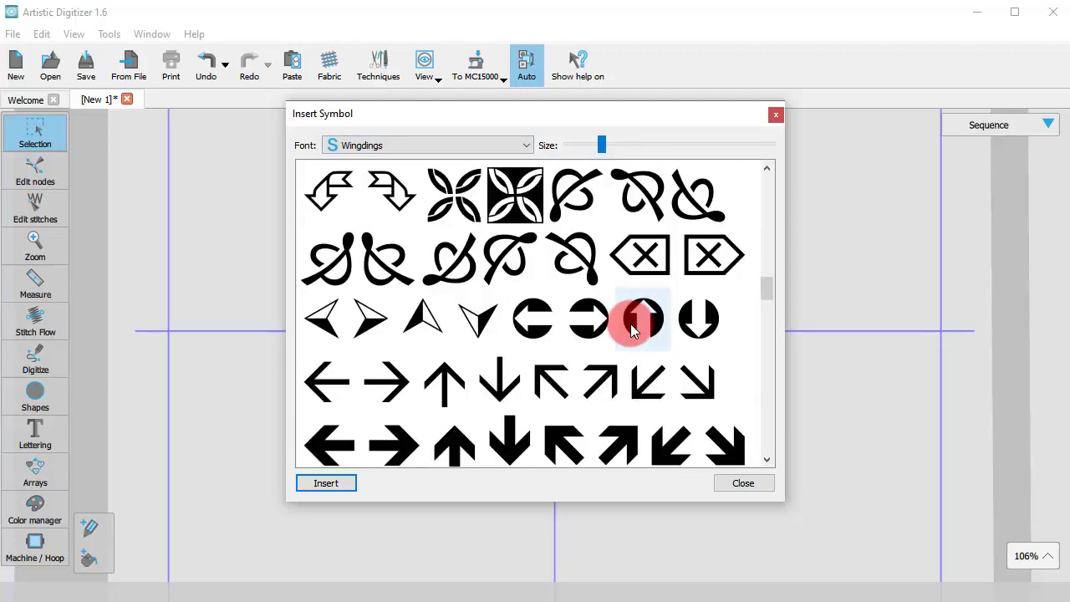
pyautogui.scroll(-4, 631, 329)
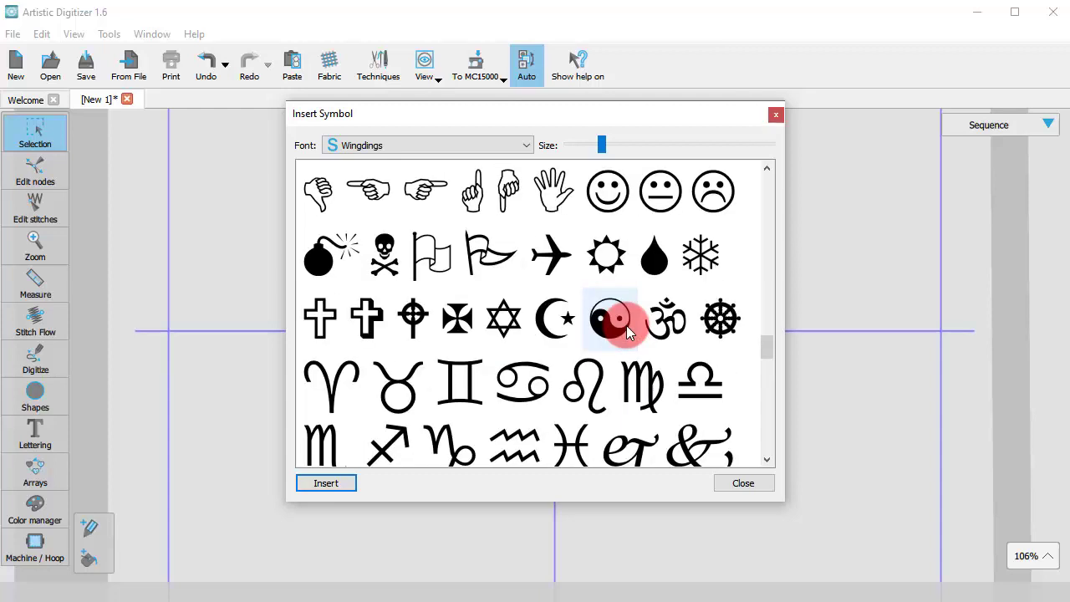
pyautogui.scroll(5, 627, 332)
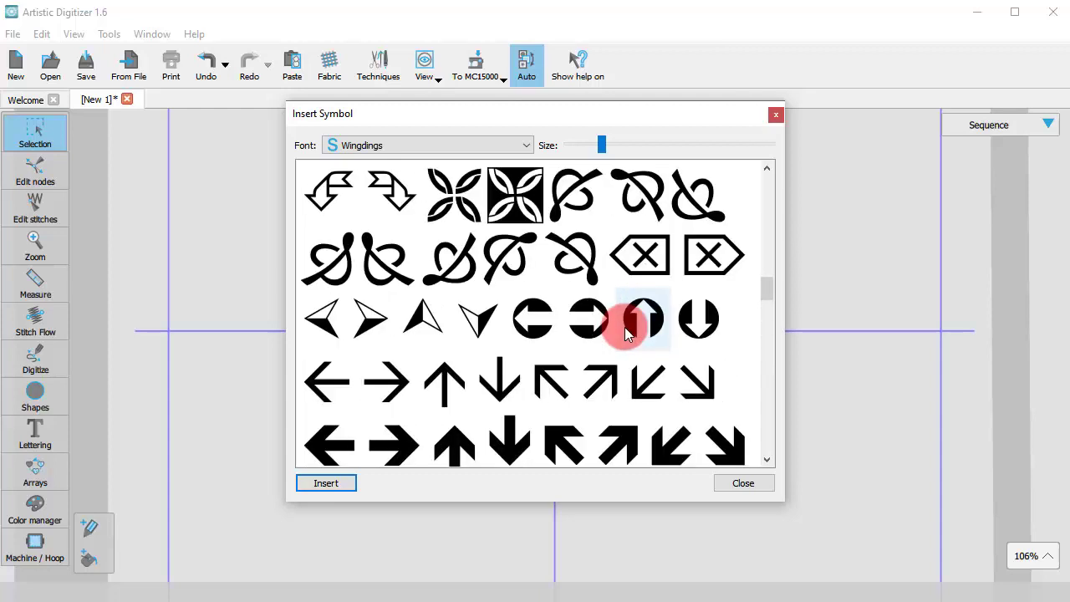
pyautogui.scroll(1, 627, 331)
pyautogui.scroll(1, 625, 327)
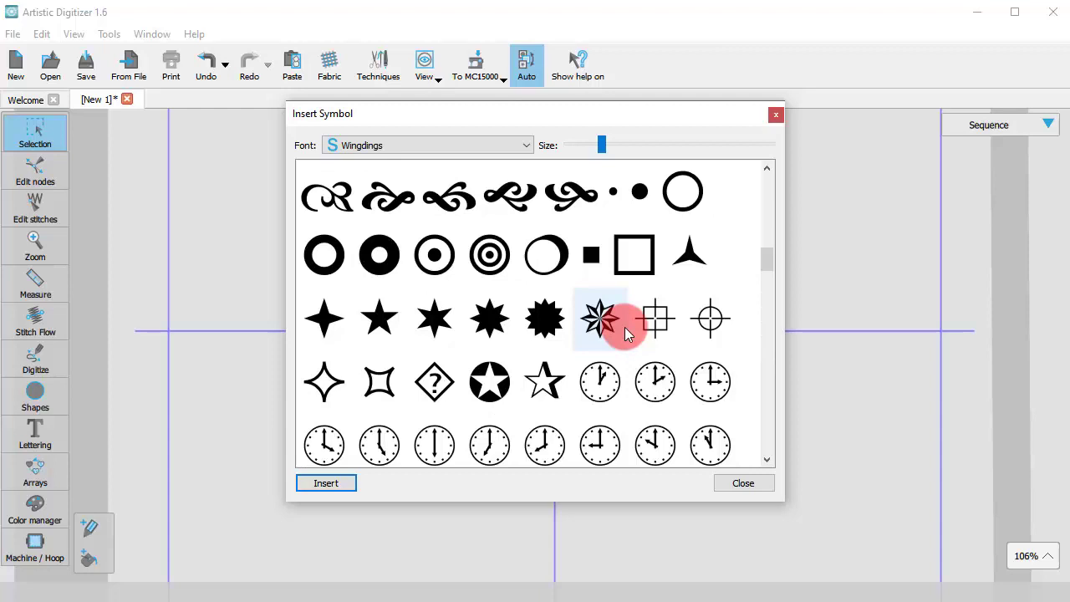
pyautogui.scroll(2, 621, 331)
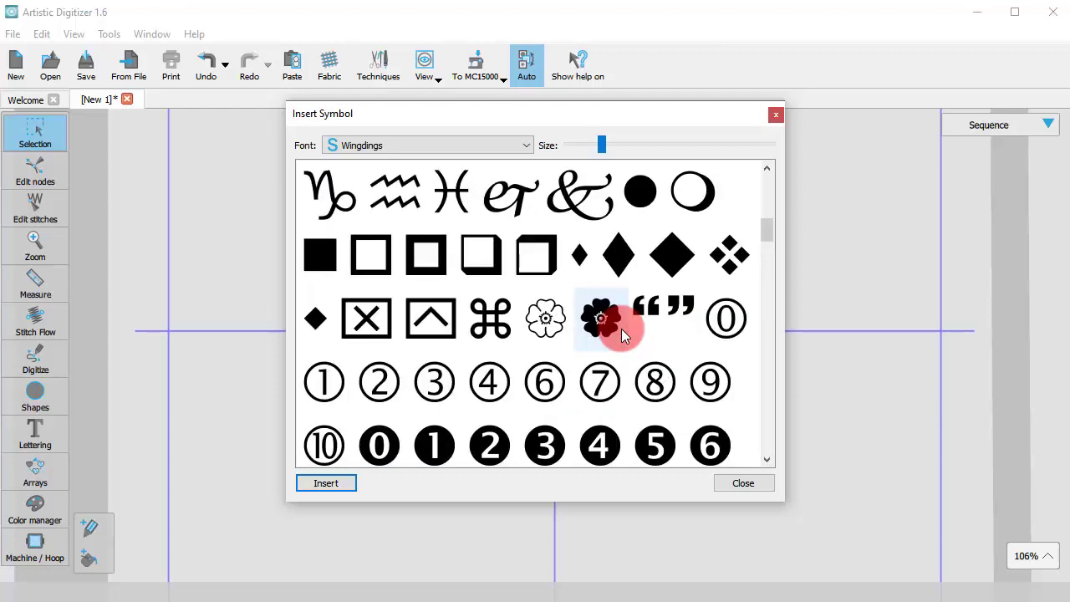
pyautogui.scroll(1, 621, 331)
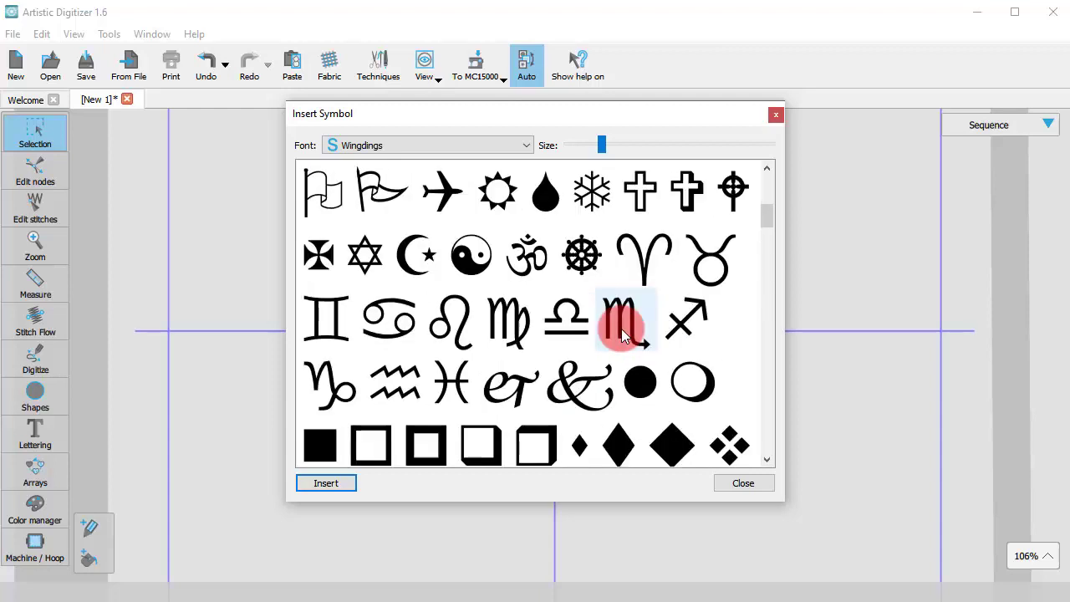
pyautogui.scroll(1, 618, 326)
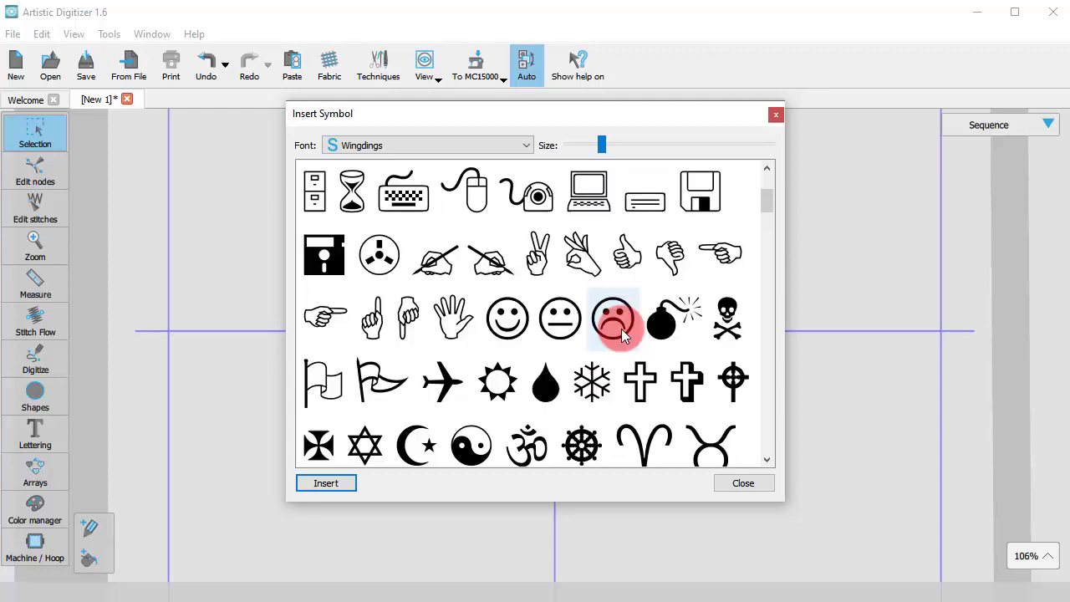
# Try the Franklin Gothic Medium Cond font, picking the black smiley and dense dot-pattern symbols.
pyautogui.click(353, 146)
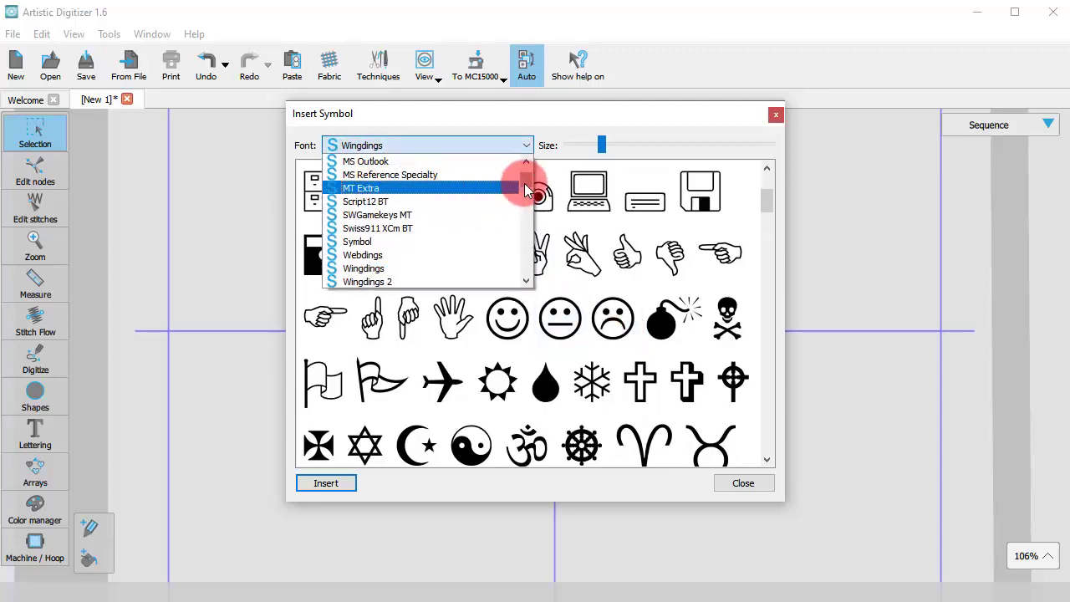
pyautogui.moveTo(520, 182); pyautogui.dragTo(525, 214)
pyautogui.scroll(4, 422, 254)
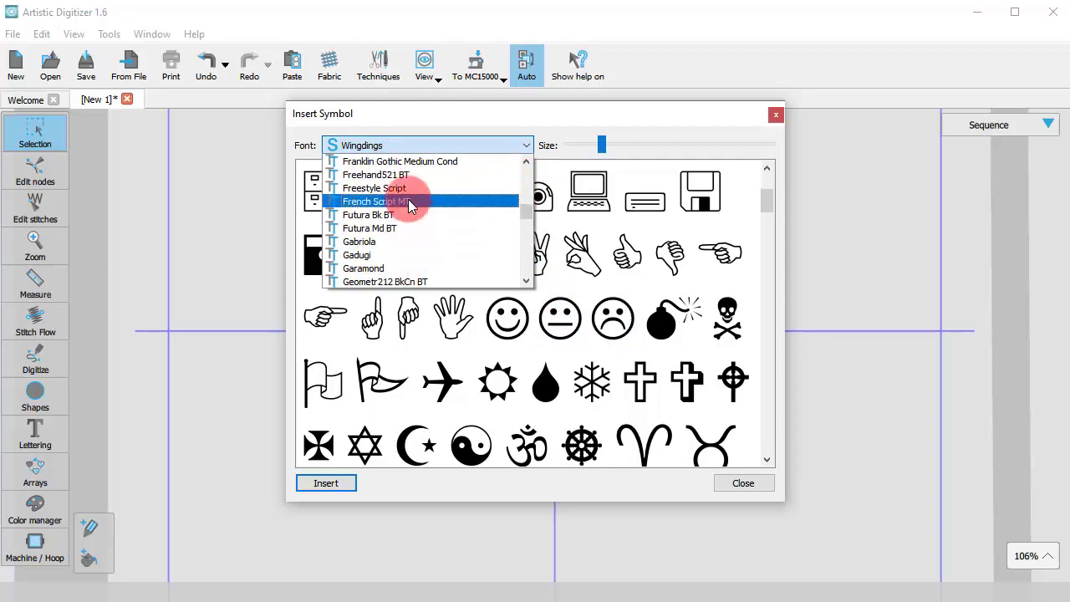
pyautogui.click(406, 159)
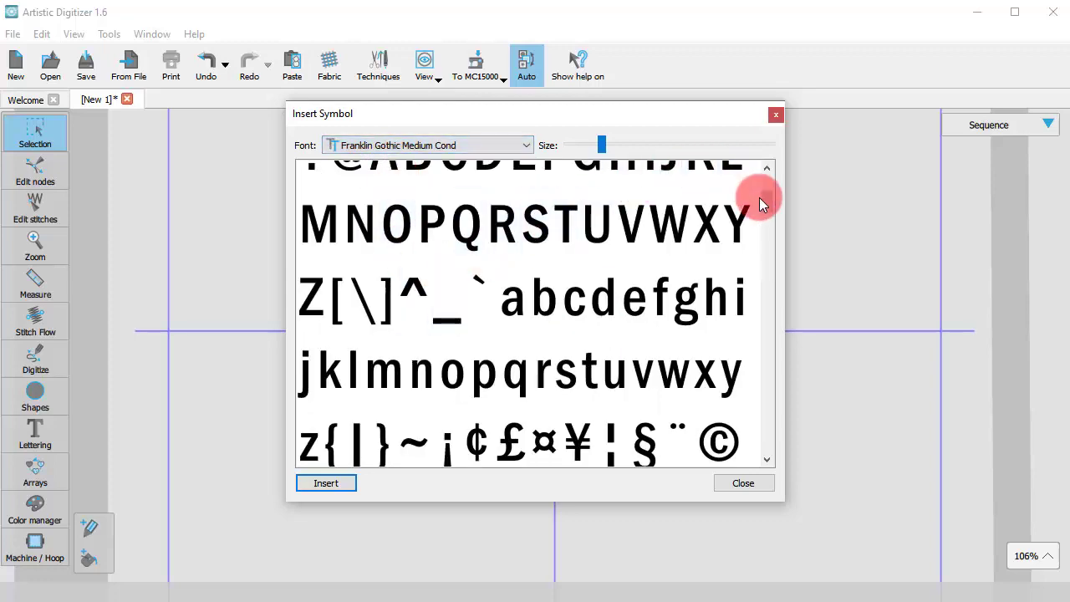
pyautogui.moveTo(769, 204); pyautogui.dragTo(734, 451)
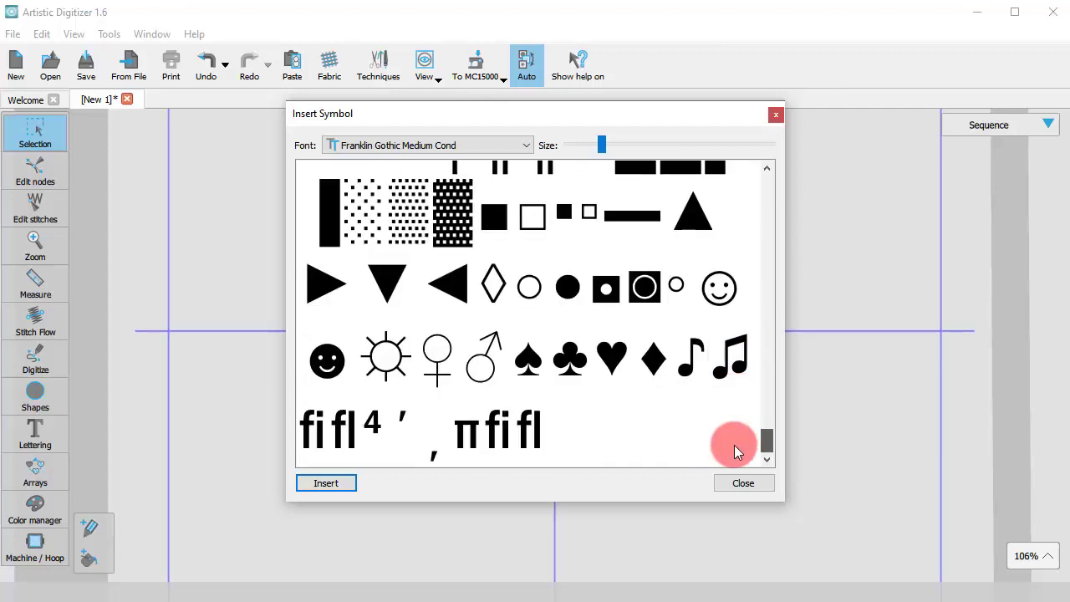
pyautogui.click(317, 361)
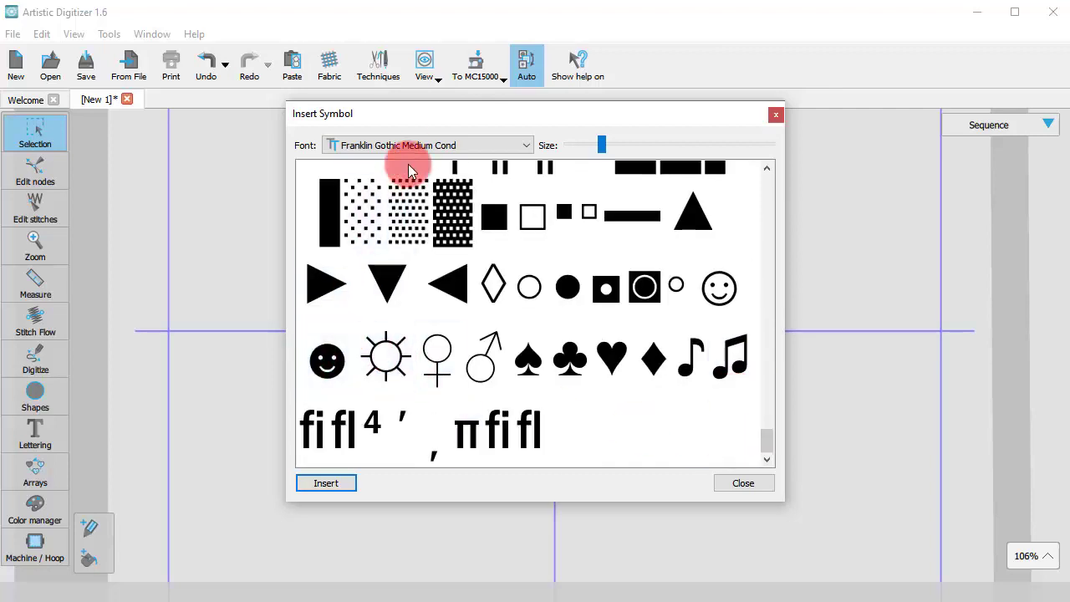
pyautogui.click(455, 200)
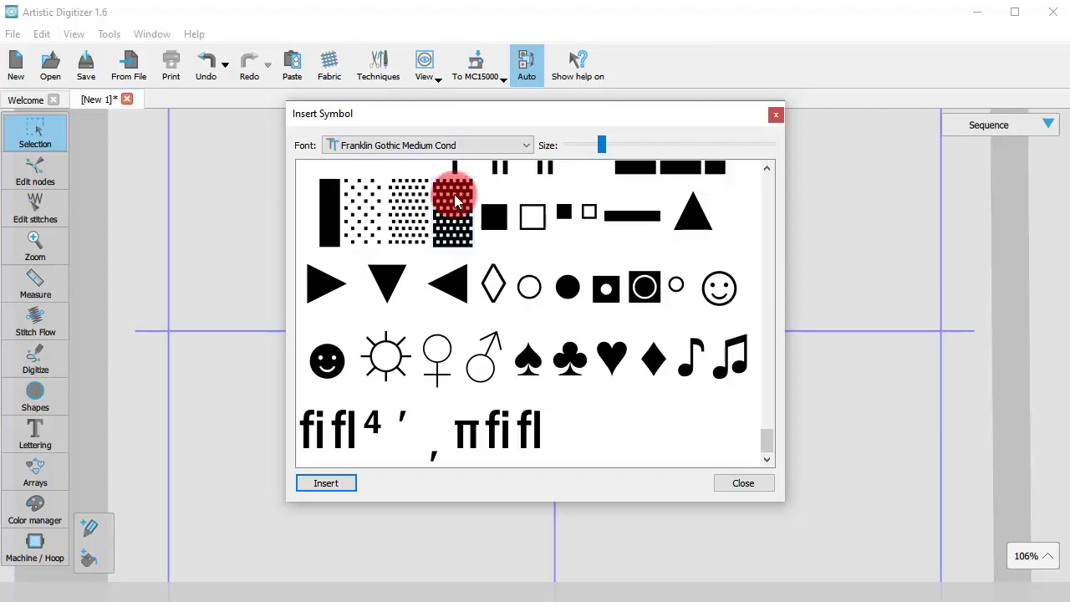
# Scroll down the font list and choose Wingdings.
pyautogui.click(443, 145)
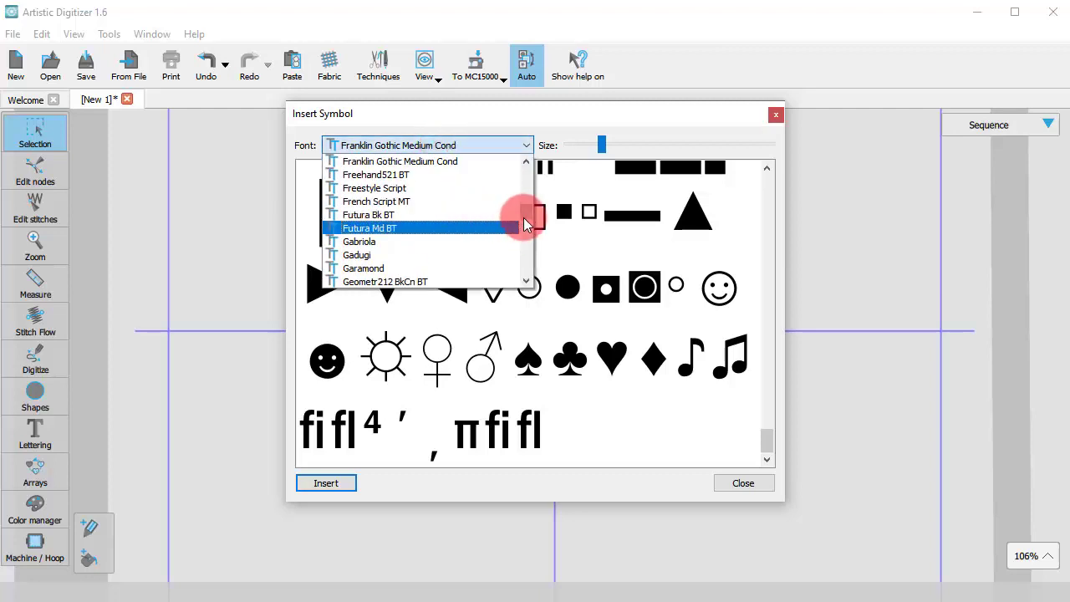
pyautogui.moveTo(523, 216); pyautogui.dragTo(524, 178)
pyautogui.scroll(-5, 453, 215)
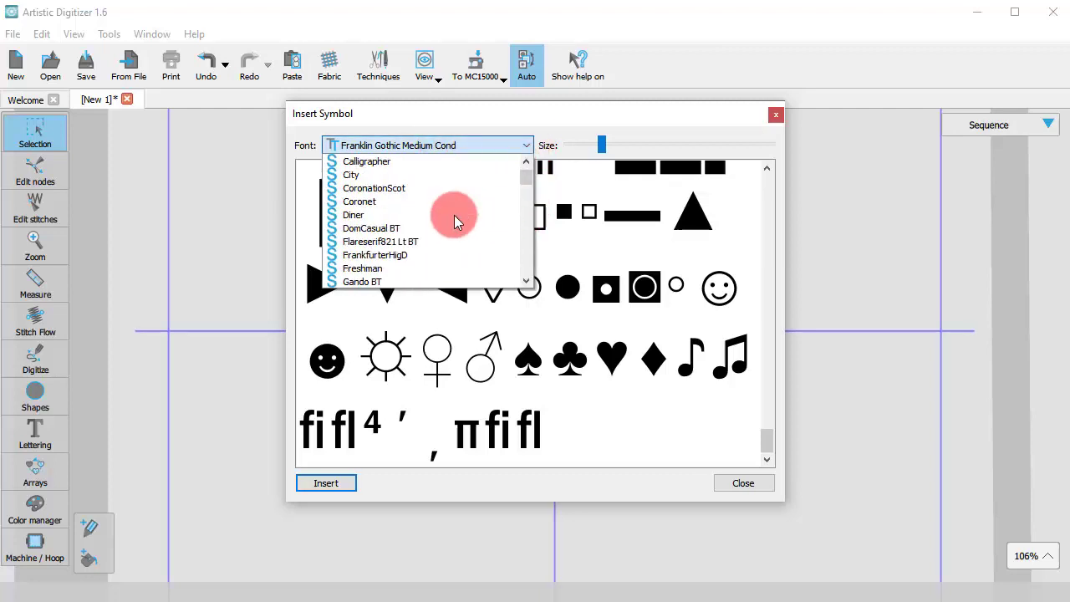
pyautogui.scroll(-1, 454, 215)
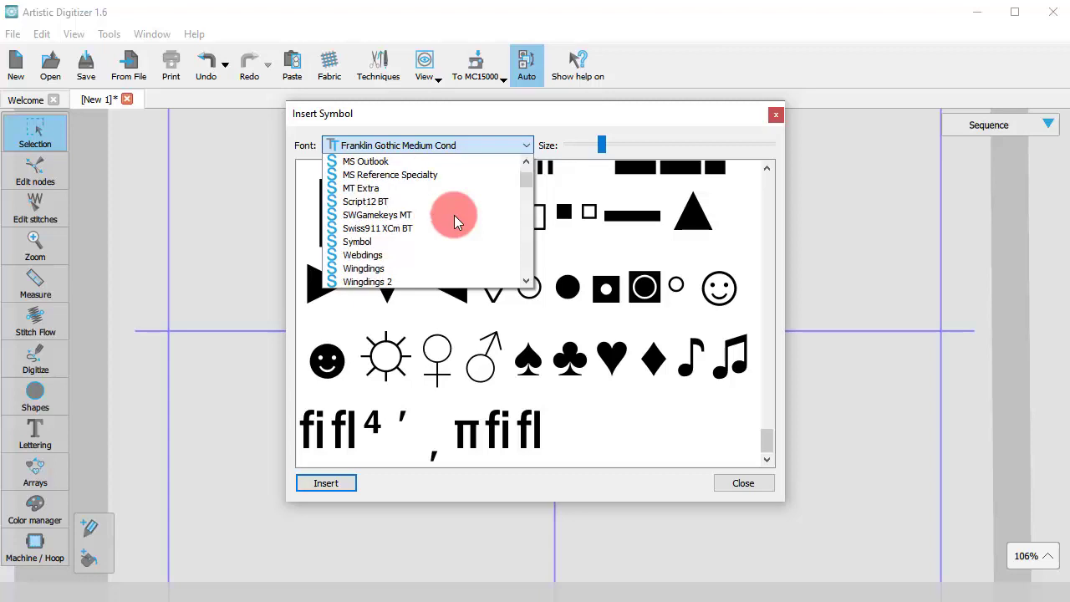
pyautogui.click(363, 269)
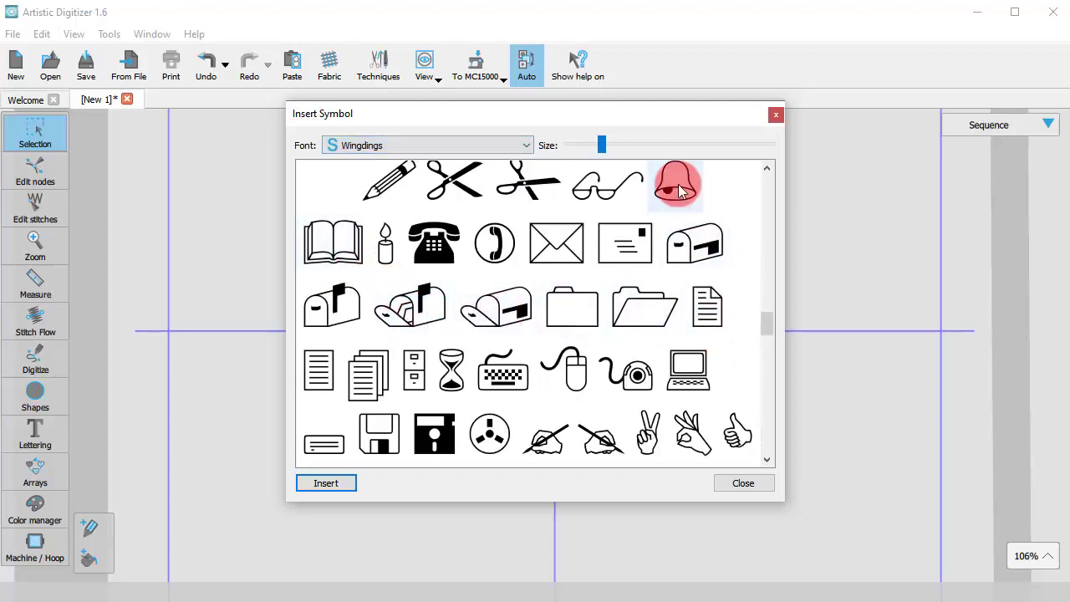
# Scroll down the Wingdings grid and pick the looped-square ⌘ knot symbol.
pyautogui.click(767, 459)
pyautogui.moveTo(767, 459); pyautogui.dragTo(767, 459)
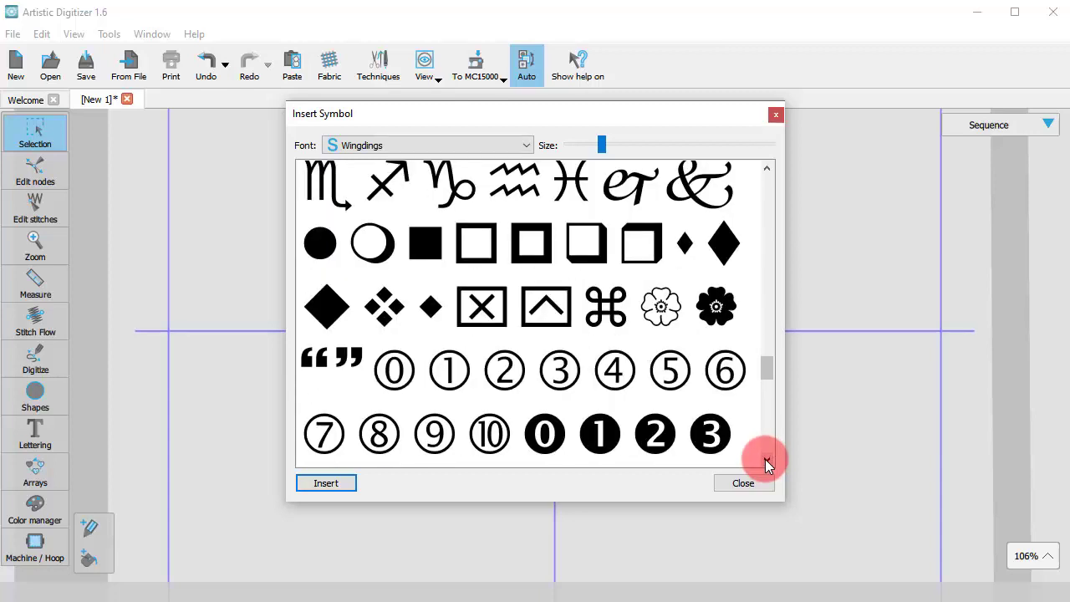
pyautogui.click(610, 307)
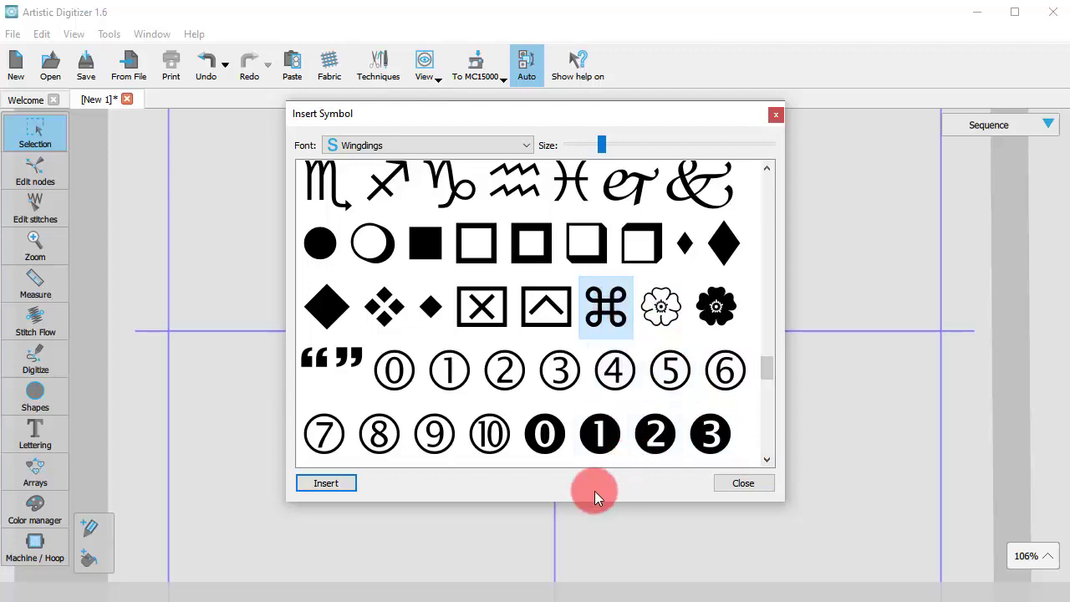
# Insert the ⌘ knot and drag it onto the hoop centre at about 41.6 mm square.
pyautogui.click(326, 483)
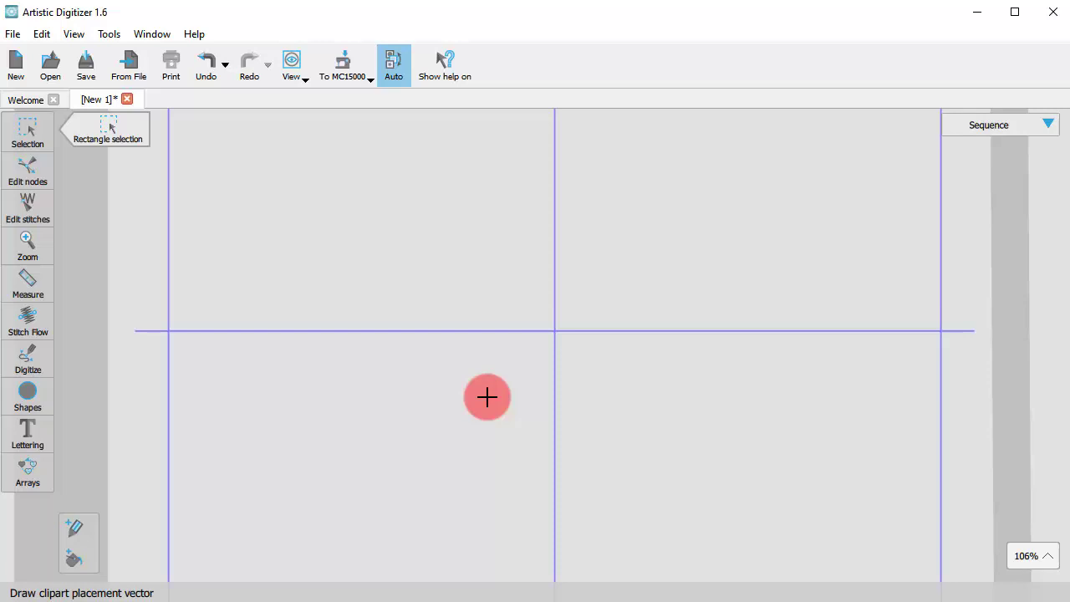
pyautogui.moveTo(487, 396); pyautogui.dragTo(625, 394)
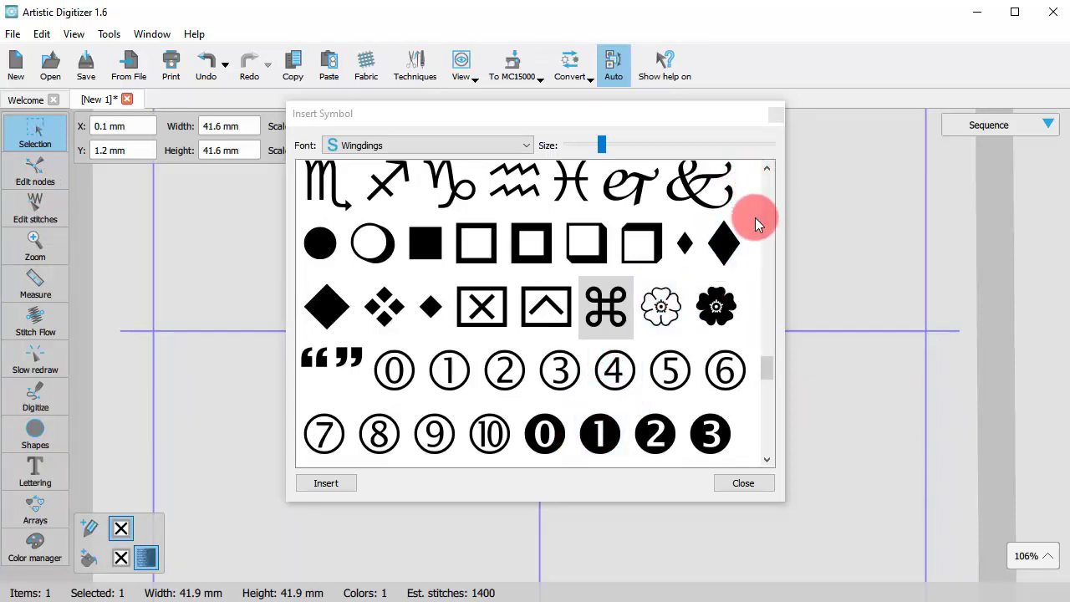
# Pick the curly Wingdings swirl ornament and place it above the knot, about 29 × 40 mm.
pyautogui.click(766, 170)
pyautogui.click(767, 169)
pyautogui.click(766, 169)
pyautogui.click(767, 169)
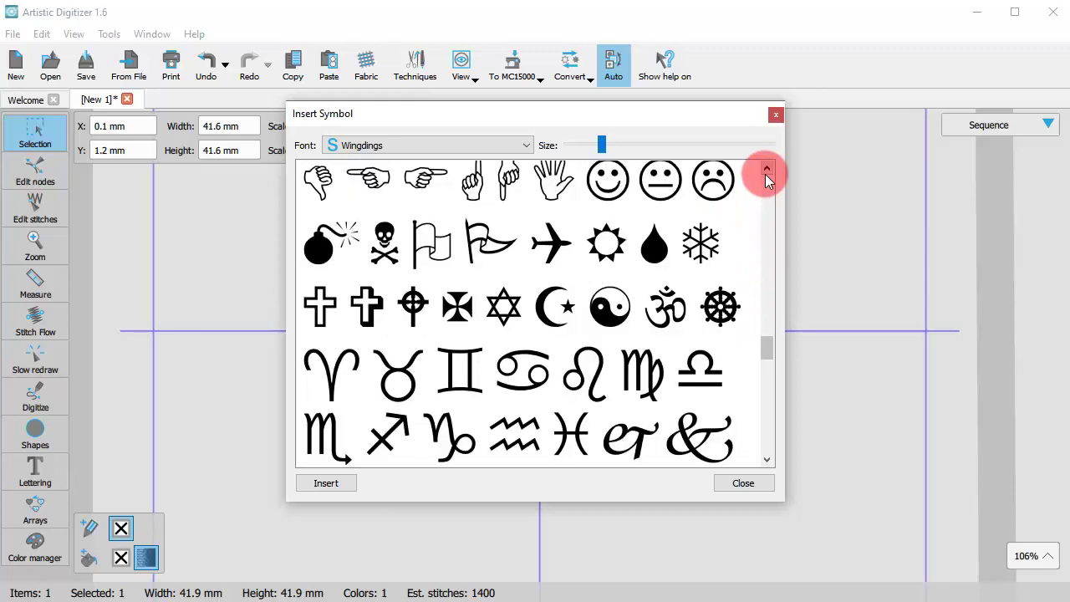
pyautogui.click(767, 170)
pyautogui.click(767, 170)
pyautogui.click(767, 170)
pyautogui.click(766, 170)
pyautogui.click(766, 170)
pyautogui.click(766, 170)
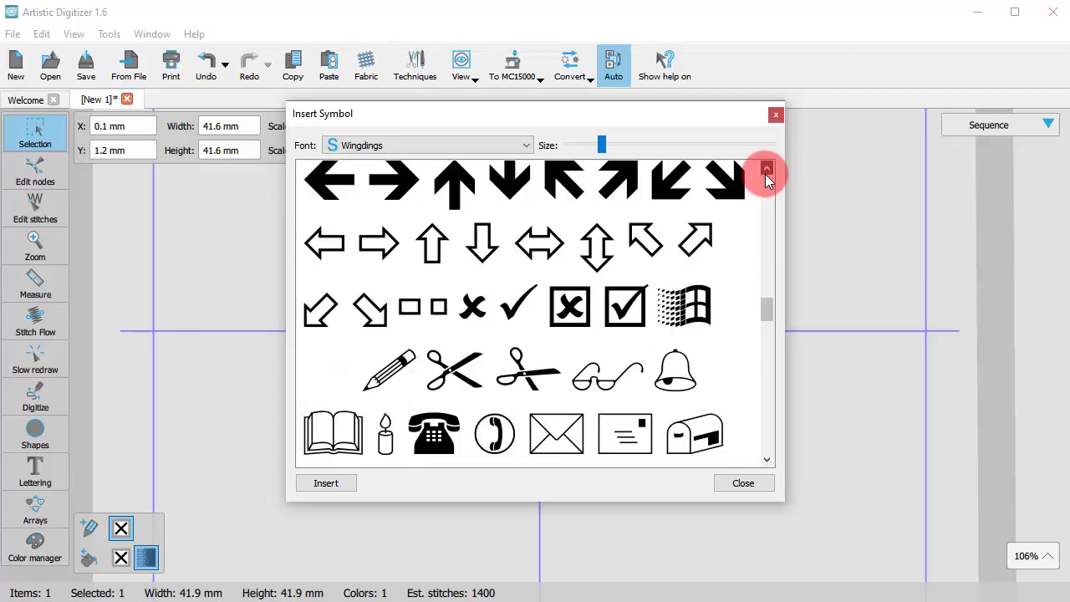
pyautogui.click(766, 170)
pyautogui.click(767, 170)
pyautogui.click(766, 170)
pyautogui.click(767, 458)
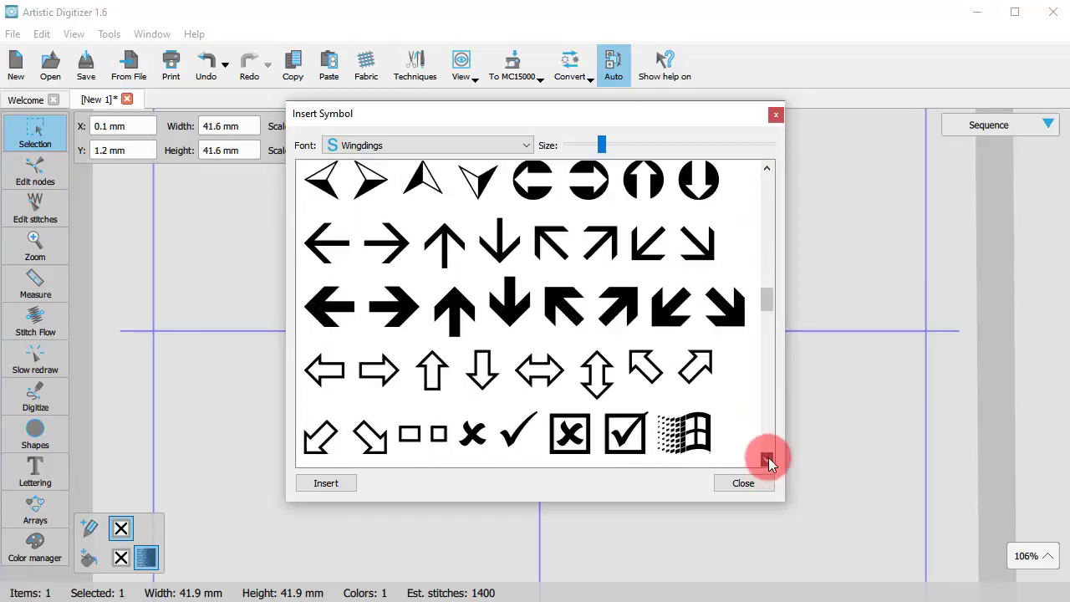
pyautogui.click(767, 459)
pyautogui.click(766, 459)
pyautogui.click(767, 459)
pyautogui.click(766, 459)
pyautogui.click(767, 459)
pyautogui.click(767, 459)
pyautogui.click(766, 459)
pyautogui.click(767, 459)
pyautogui.click(766, 459)
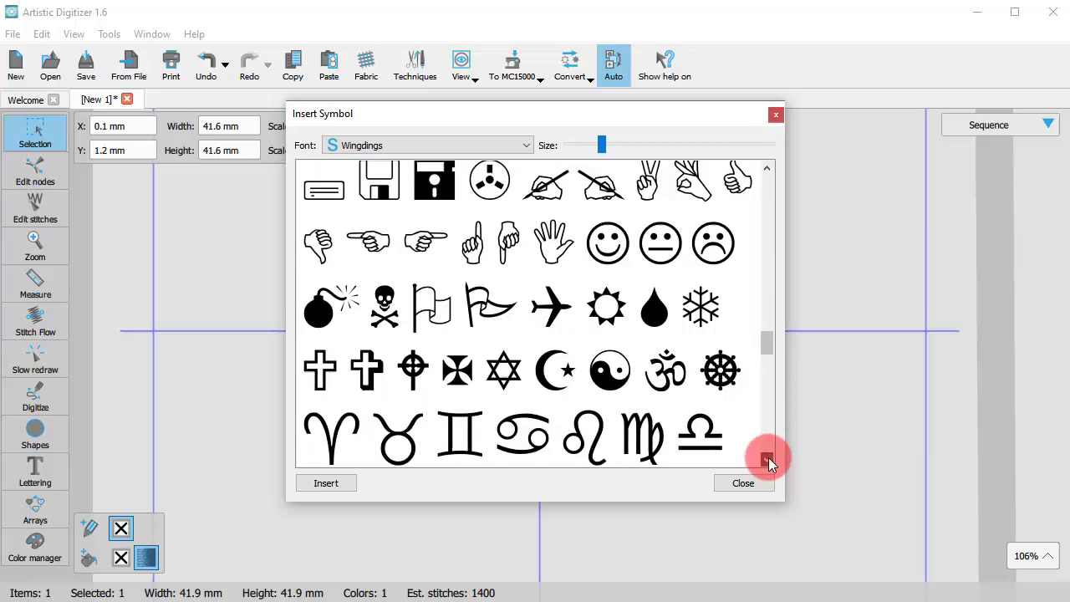
pyautogui.click(766, 459)
pyautogui.click(767, 459)
pyautogui.click(766, 459)
pyautogui.click(767, 459)
pyautogui.click(766, 459)
pyautogui.click(767, 459)
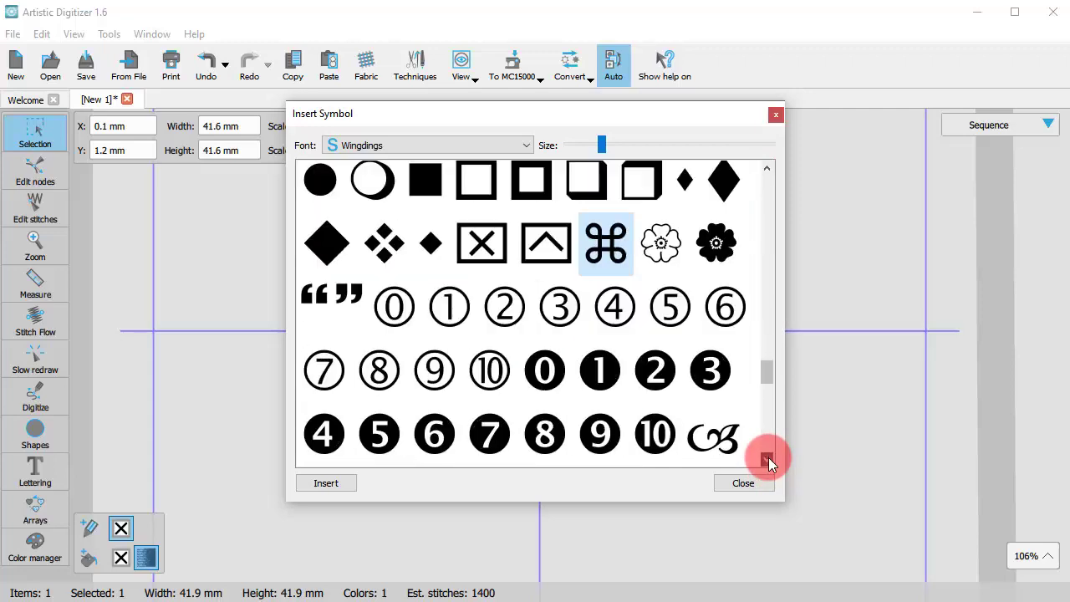
pyautogui.click(767, 459)
pyautogui.click(766, 459)
pyautogui.click(767, 459)
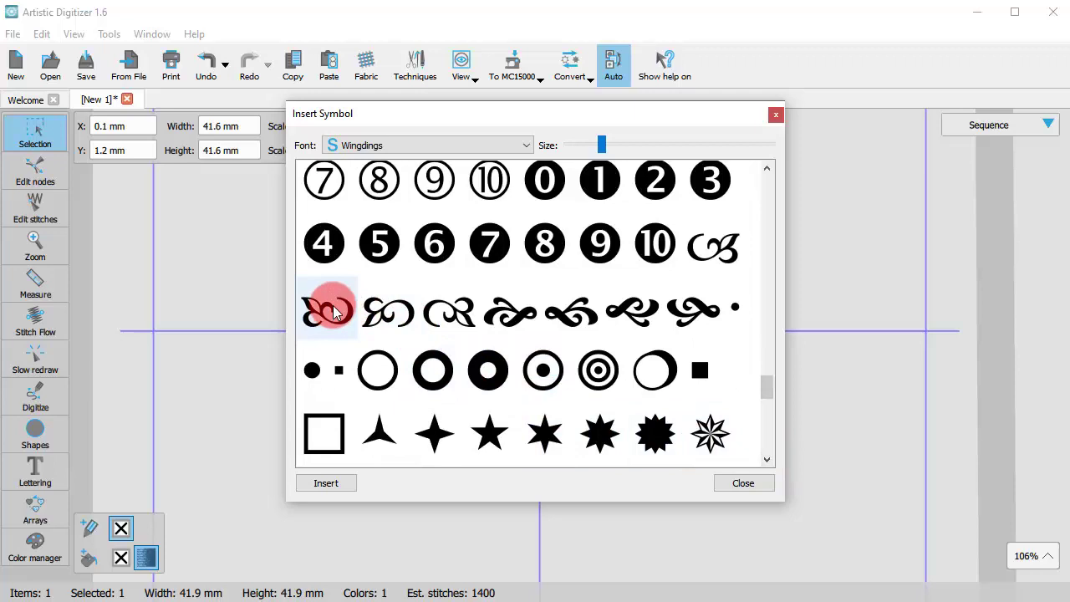
pyautogui.click(388, 309)
pyautogui.click(321, 482)
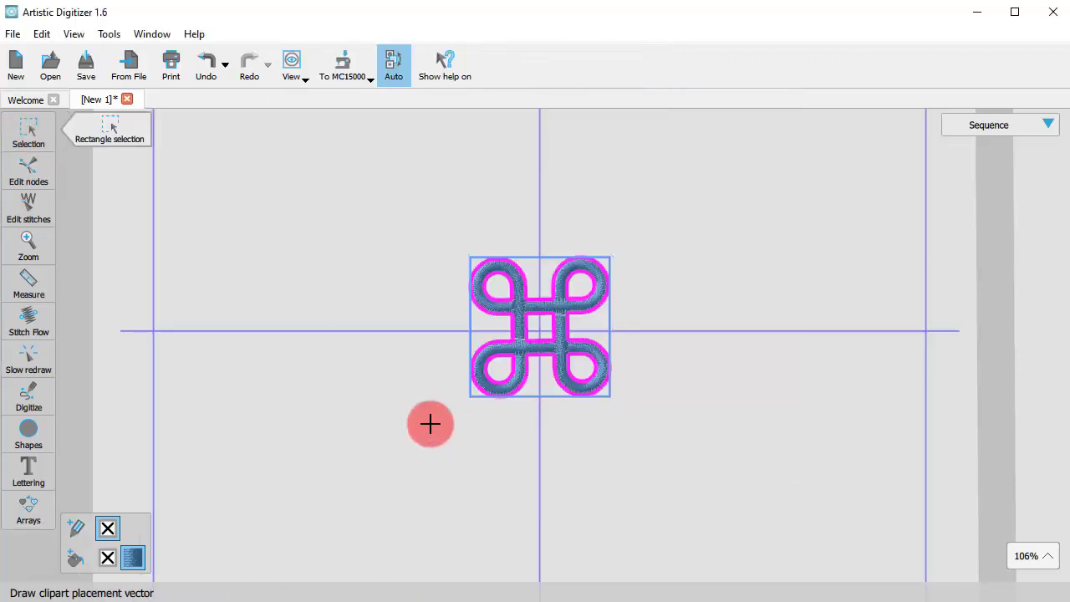
pyautogui.moveTo(508, 215); pyautogui.dragTo(559, 222)
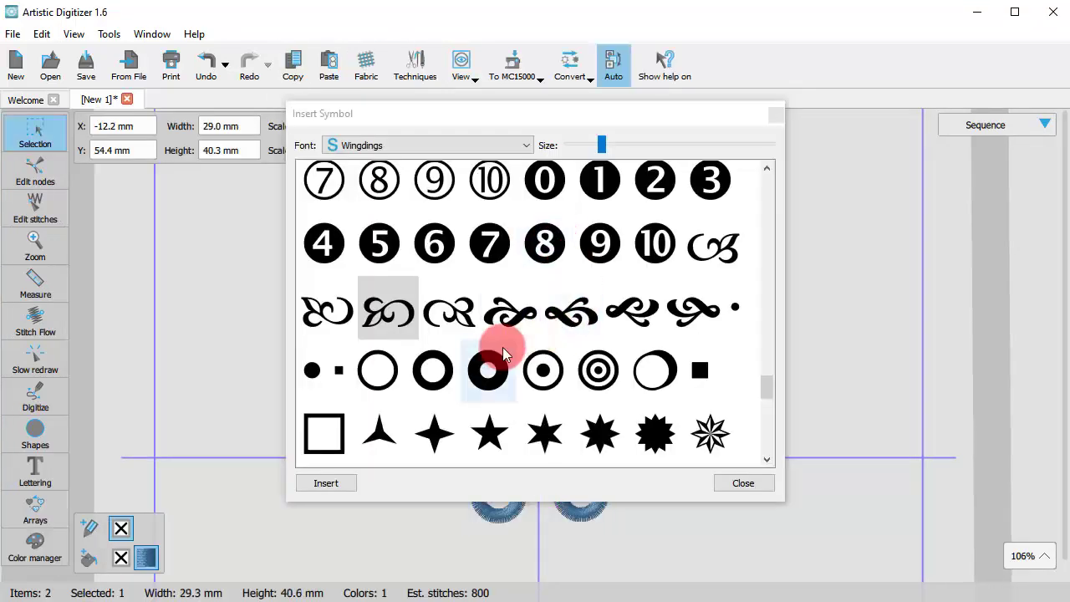
# Close the symbol browser and move the swirl directly above the knot (X -3.0, Y 47.7 mm).
pyautogui.click(720, 483)
pyautogui.moveTo(491, 311); pyautogui.dragTo(513, 334)
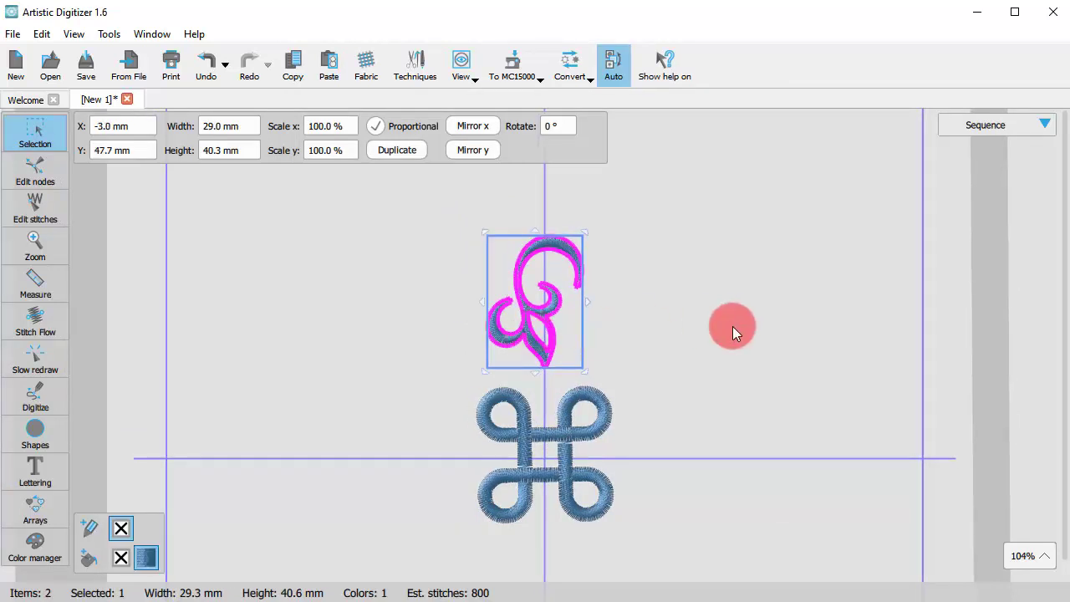
pyautogui.click(733, 326)
# Recolour the swirl from blue to 244 Cardinal Red.
pyautogui.click(532, 357)
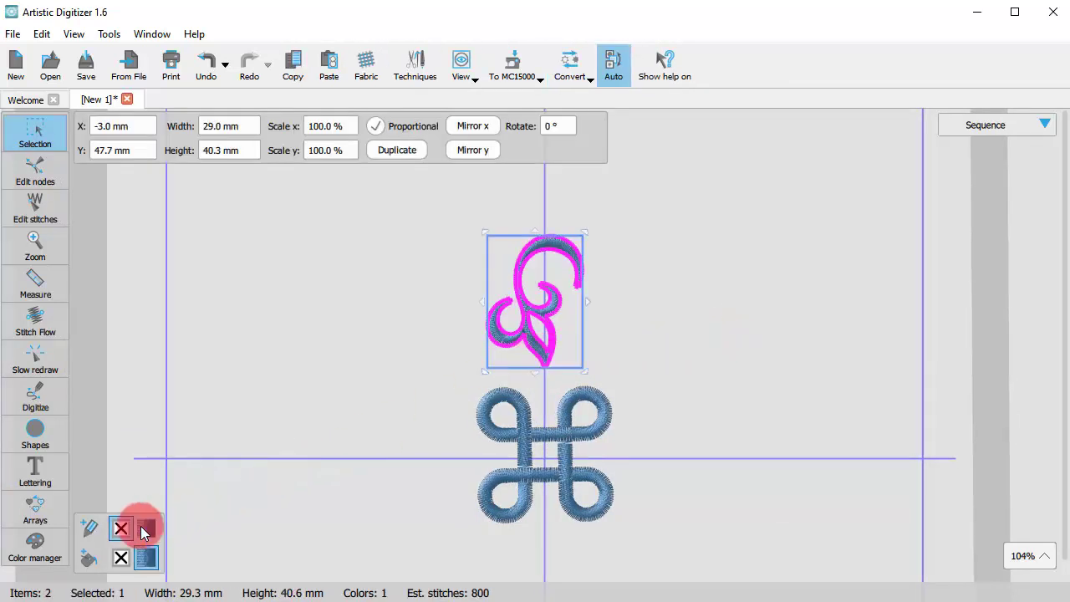
pyautogui.click(89, 560)
pyautogui.moveTo(136, 473); pyautogui.dragTo(225, 445)
pyautogui.click(660, 364)
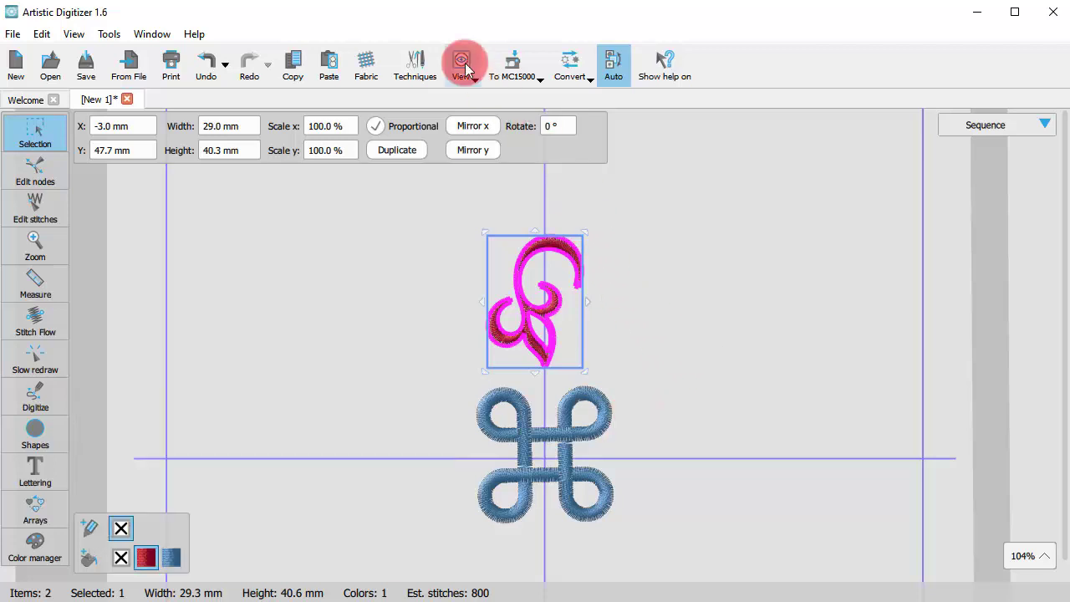
pyautogui.click(112, 38)
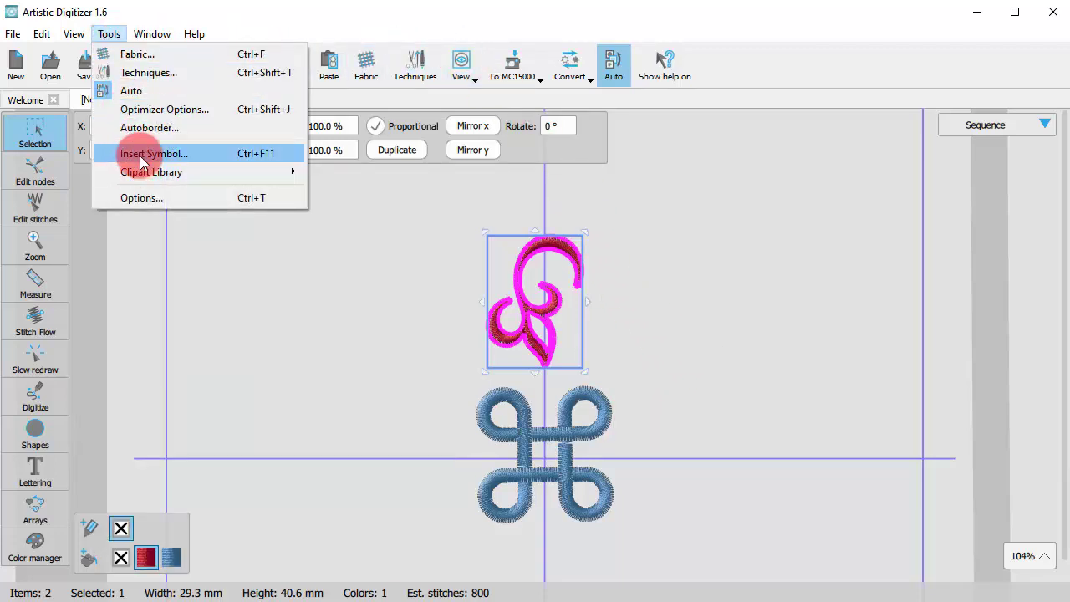
pyautogui.click(139, 150)
pyautogui.click(596, 305)
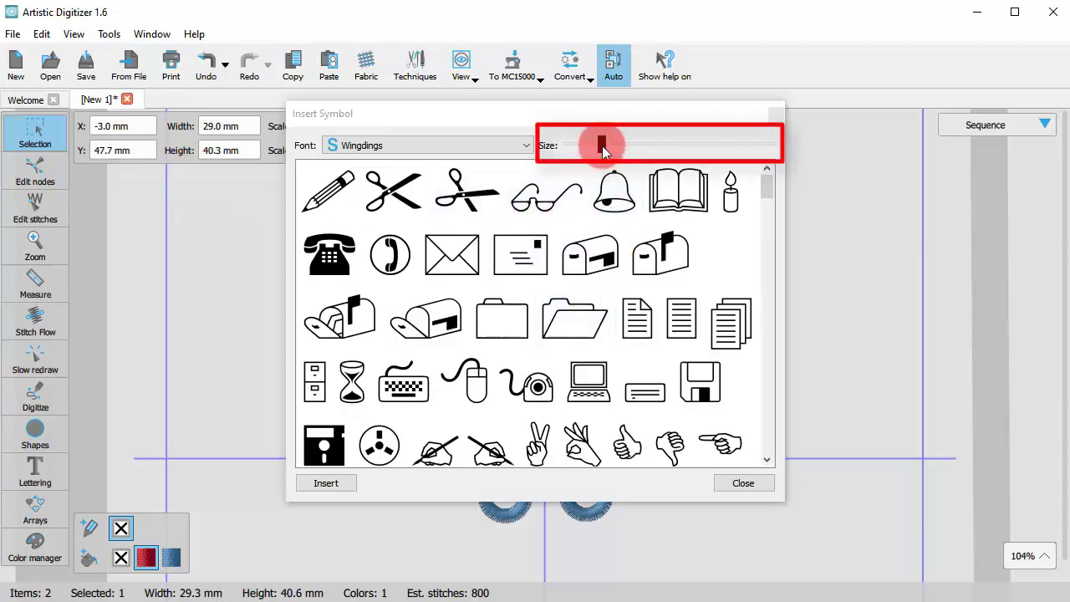
pyautogui.moveTo(602, 145)
pyautogui.mouseDown()
pyautogui.moveTo(633, 155)
pyautogui.moveTo(552, 142)
pyautogui.moveTo(644, 153)
pyautogui.moveTo(603, 147)
pyautogui.mouseUp()
pyautogui.click(723, 483)
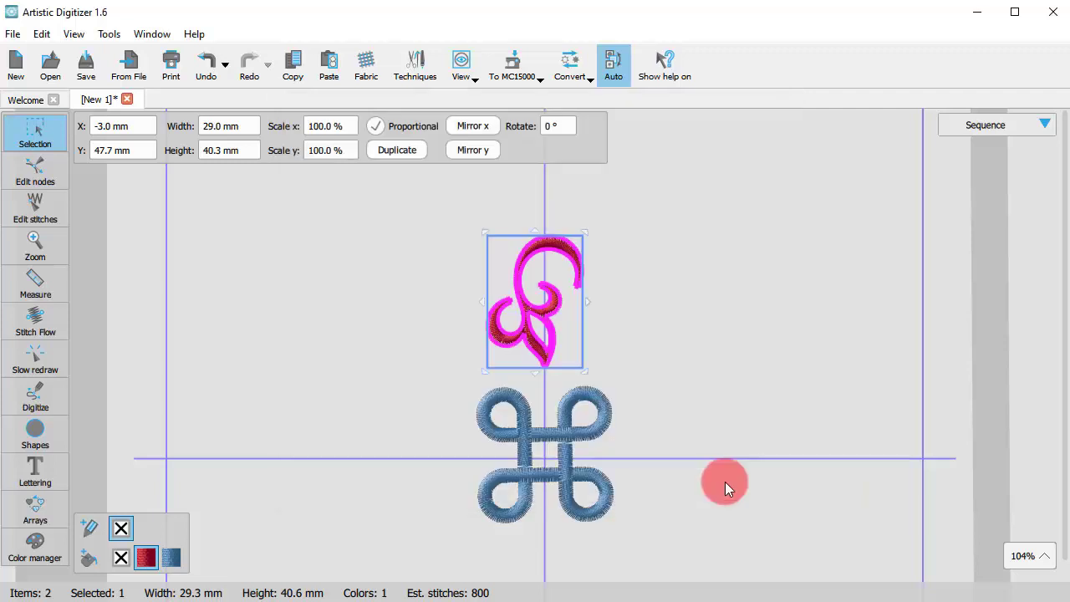
# Select the red swirl and apply a 12-copy circular array around the knot, about 133.6 mm across.
pyautogui.scroll(3, 582, 464)
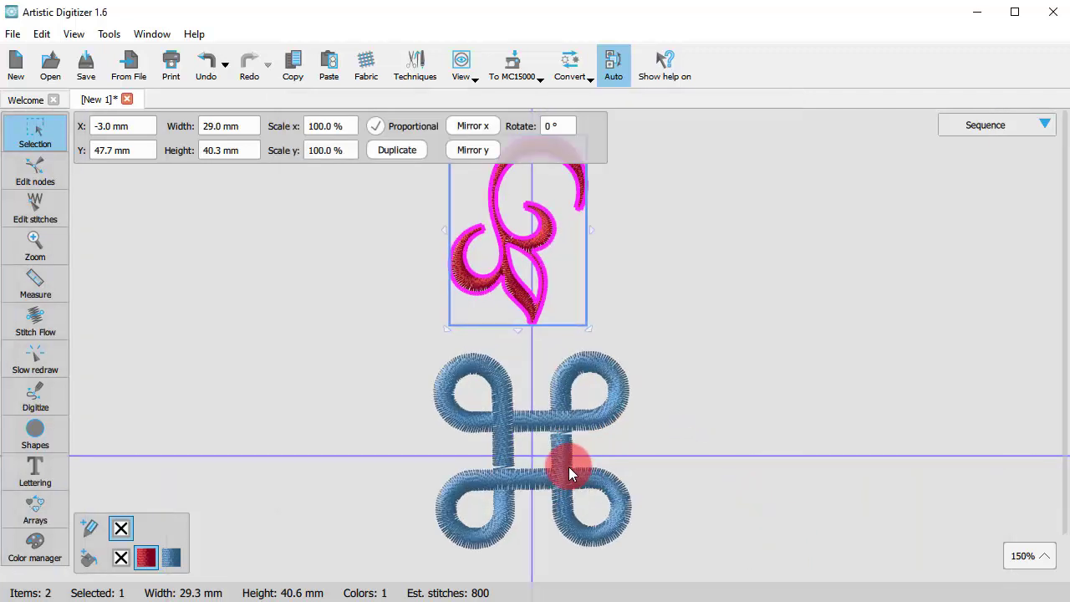
pyautogui.scroll(-2, 569, 466)
pyautogui.click(680, 355)
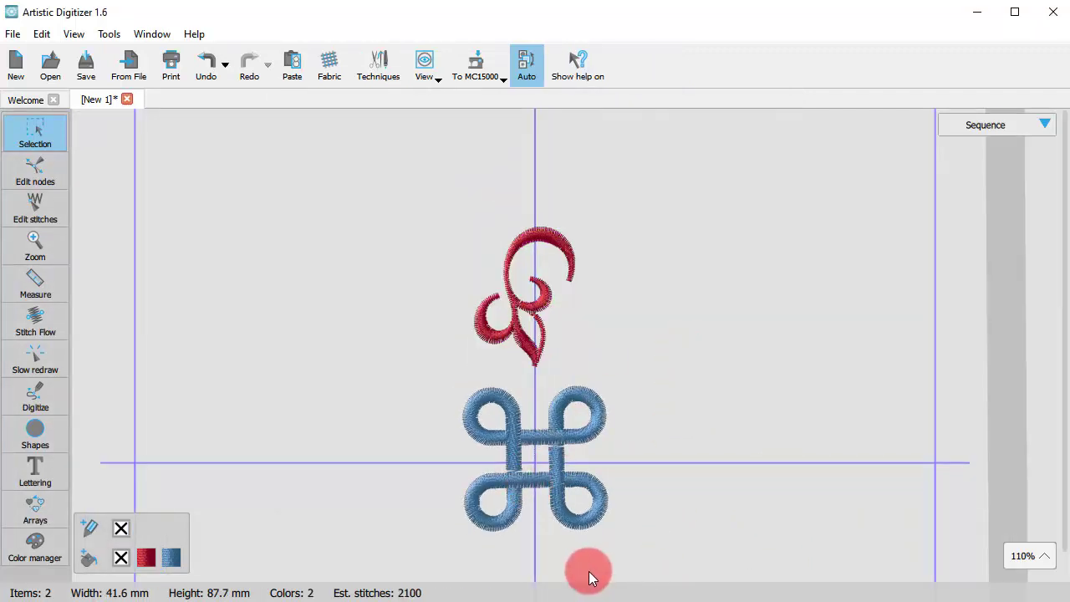
pyautogui.scroll(-2, 505, 242)
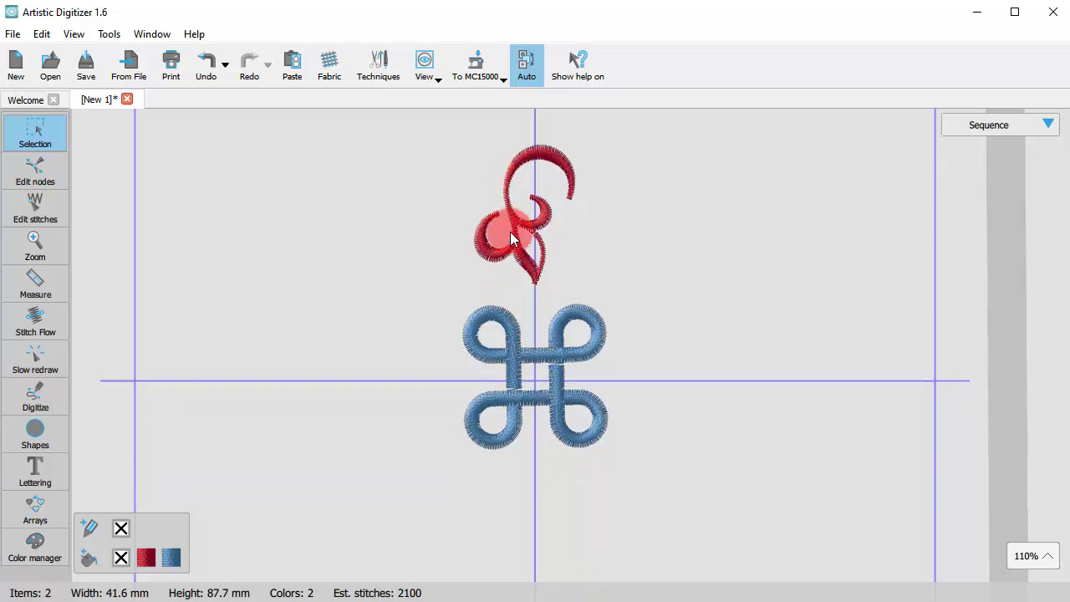
pyautogui.click(519, 212)
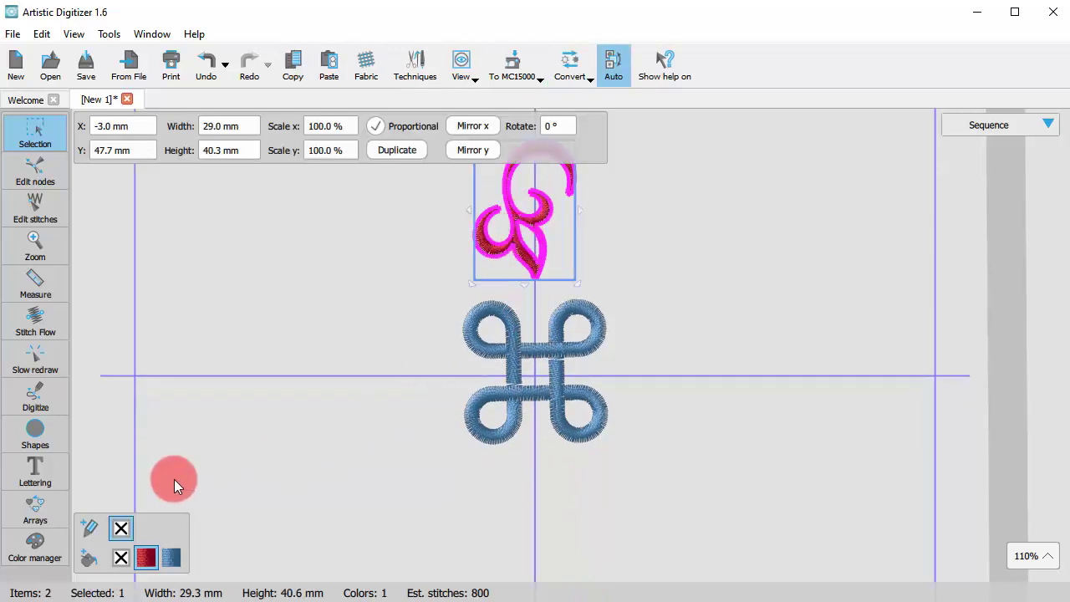
pyautogui.click(35, 505)
pyautogui.click(91, 502)
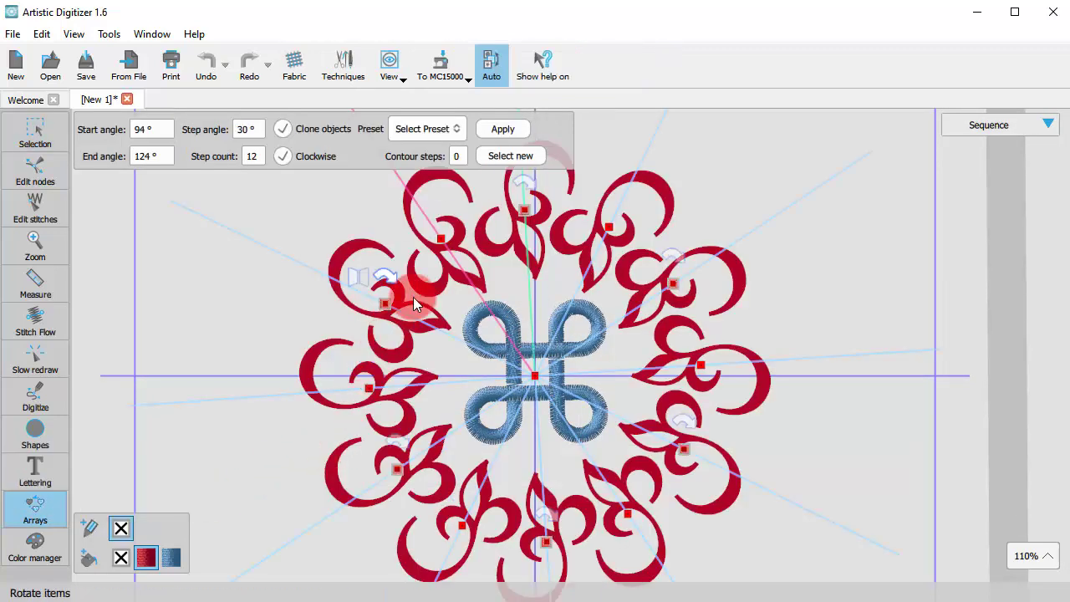
pyautogui.moveTo(445, 240)
pyautogui.mouseDown()
pyautogui.moveTo(428, 245)
pyautogui.moveTo(446, 241)
pyautogui.mouseUp()
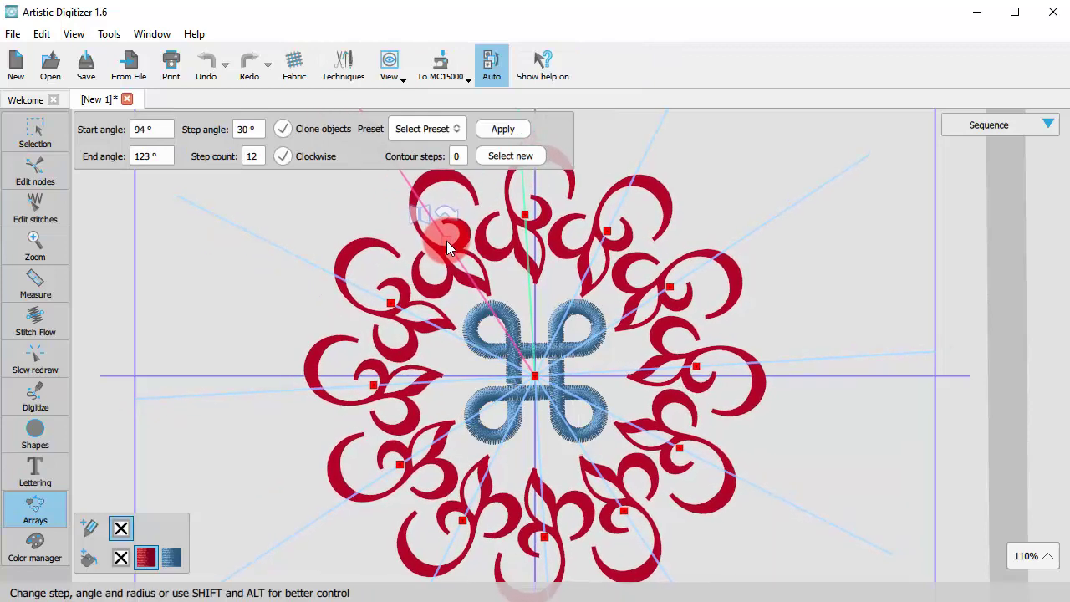
pyautogui.click(492, 130)
pyautogui.click(866, 288)
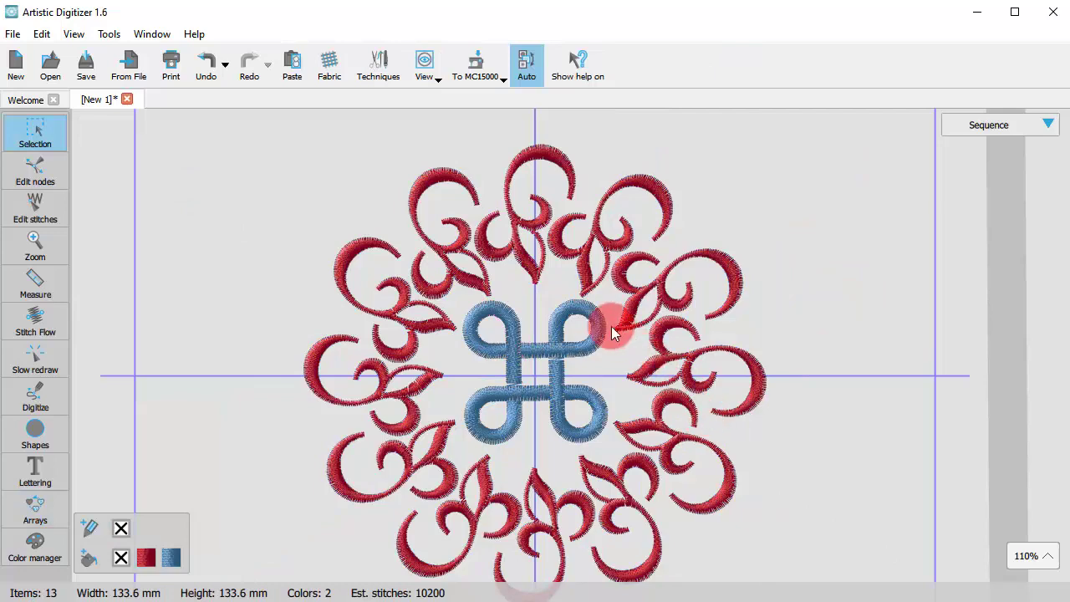